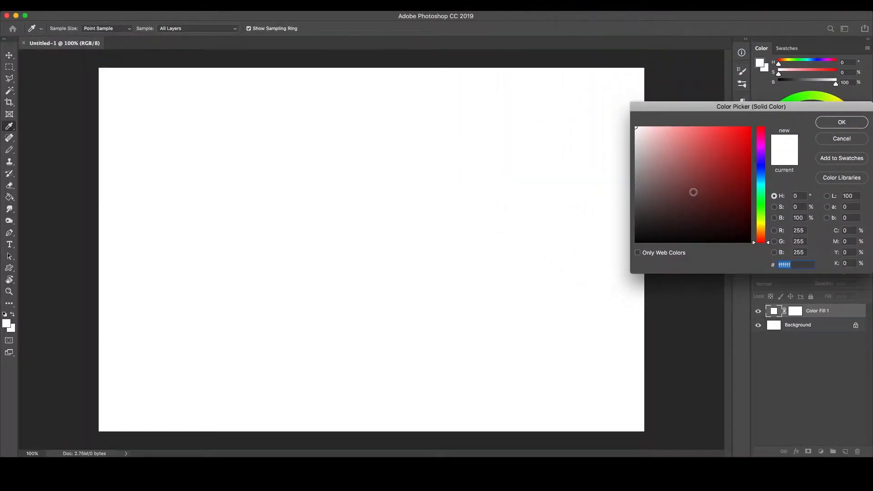
Set the solid colour fill layer to pure black (000000).
{"action": "left_click_drag", "start_coordinate": [640, 232], "coordinate": [626, 252]}
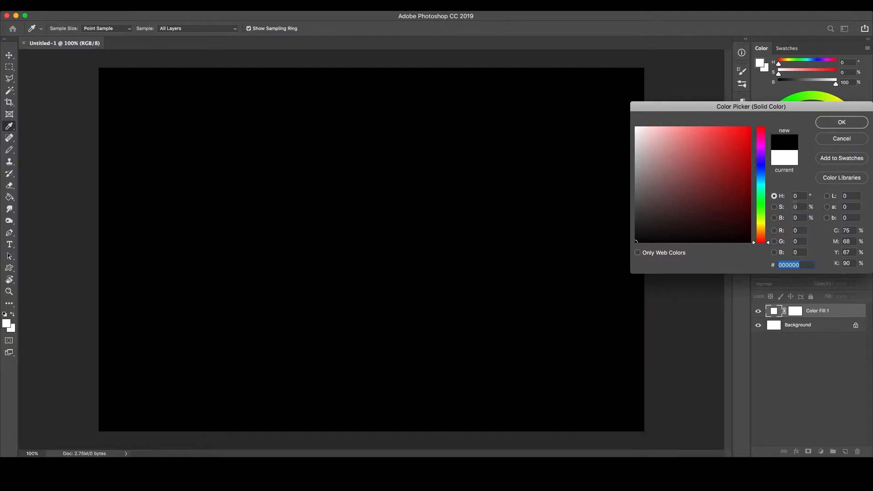
{"action": "left_click", "coordinate": [841, 123]}
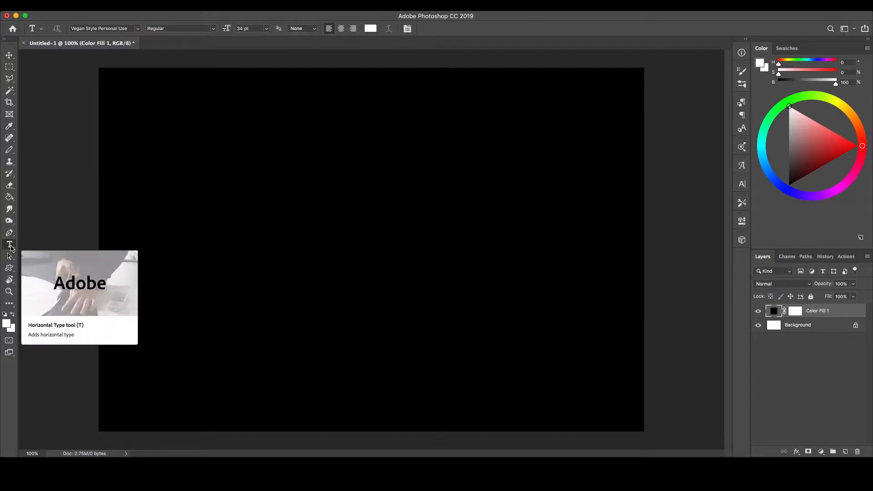
Set the type options to the Vegan Style Personal Use font at 72 pt in white (ffffff).
{"action": "left_click", "coordinate": [225, 30]}
{"action": "type", "text": "72"}
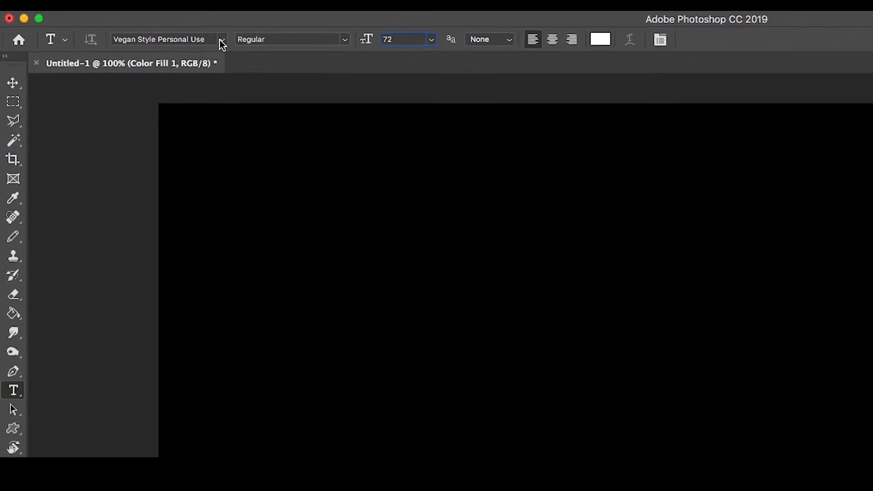
{"action": "left_click", "coordinate": [138, 28]}
{"action": "left_click", "coordinate": [155, 100]}
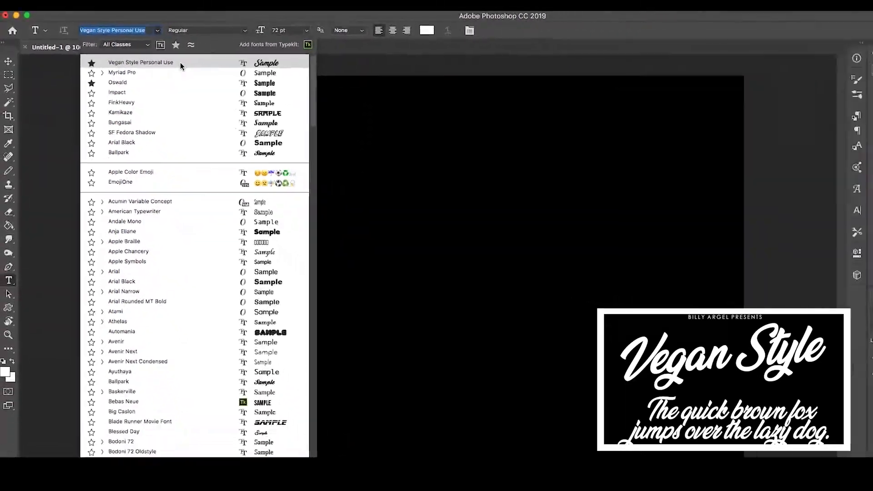
{"action": "left_click", "coordinate": [177, 62]}
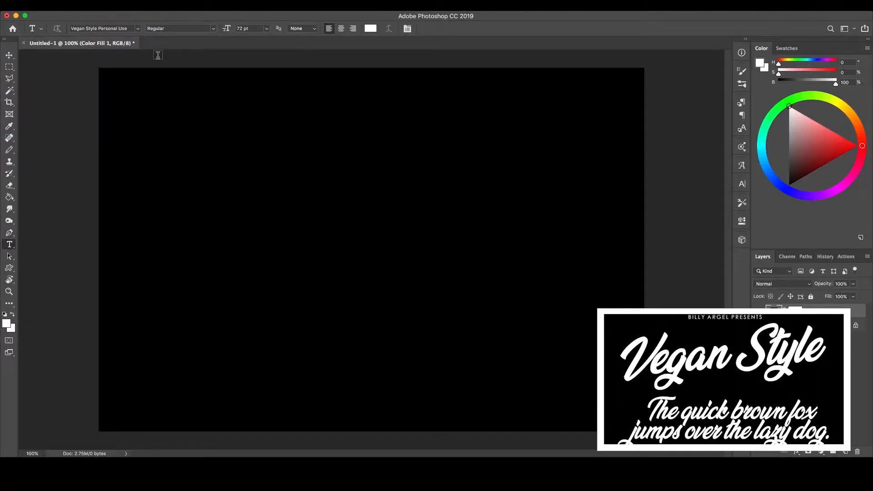
{"action": "left_click", "coordinate": [371, 29]}
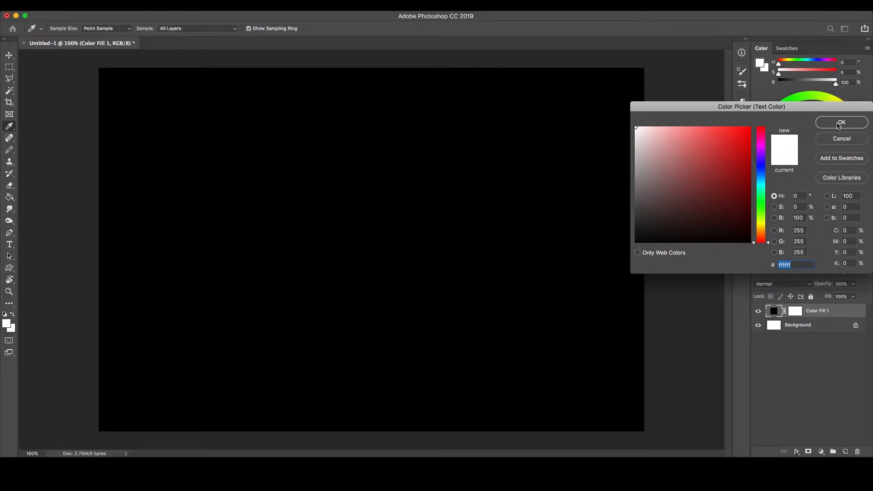
{"action": "left_click", "coordinate": [841, 123]}
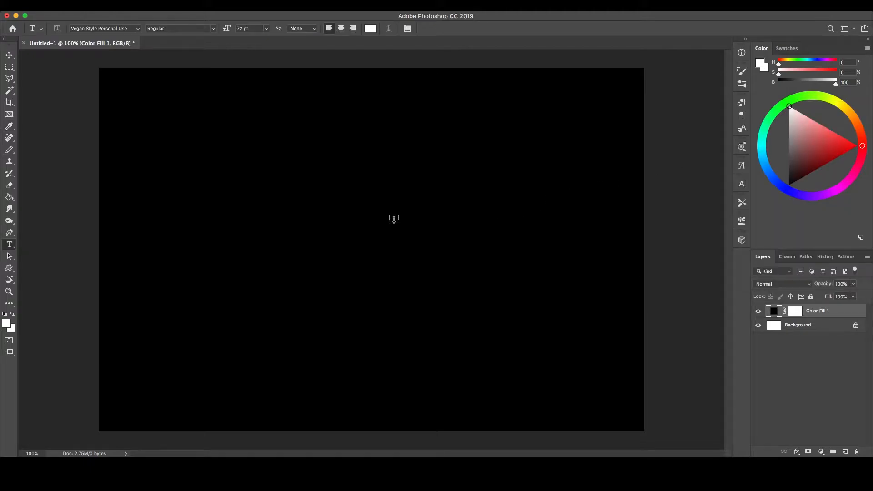
Add the text "Kingdom" on the canvas and commit it.
{"action": "left_click", "coordinate": [209, 240]}
{"action": "type", "text": "King"}
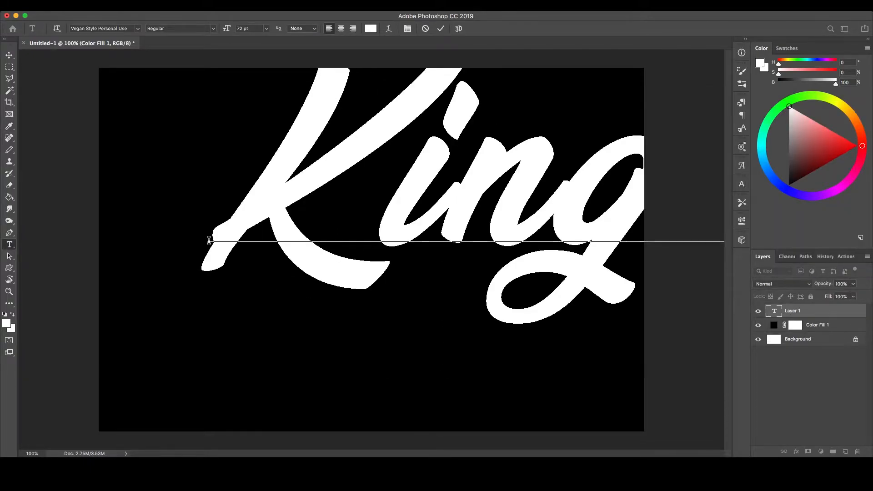
{"action": "key", "text": "super+t"}
{"action": "left_click", "coordinate": [716, 179]}
{"action": "left_click", "coordinate": [440, 30]}
Scale the Kingdom text down to fit inside the canvas and centre it at X 600 px, Y 400 px.
{"action": "key", "text": "super+t"}
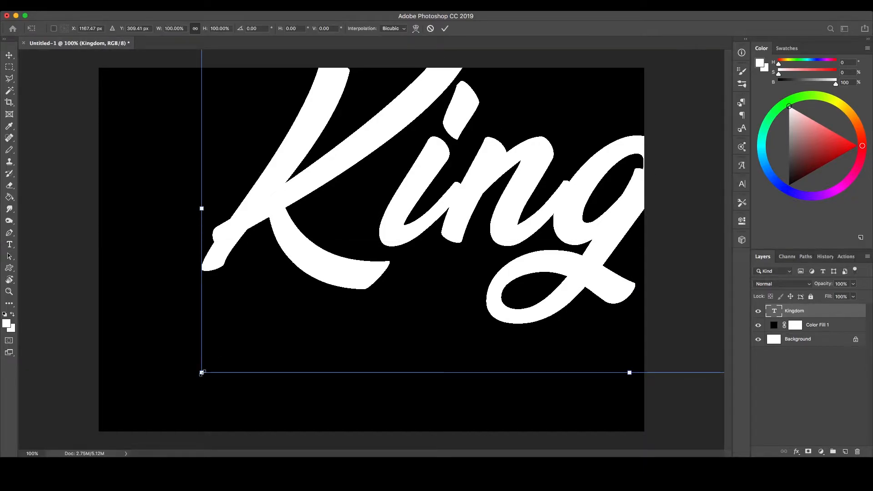
{"action": "left_click_drag", "start_coordinate": [201, 373], "coordinate": [353, 257]}
{"action": "left_click_drag", "start_coordinate": [548, 214], "coordinate": [391, 257]}
{"action": "left_click_drag", "start_coordinate": [569, 326], "coordinate": [599, 337]}
{"action": "left_click_drag", "start_coordinate": [528, 272], "coordinate": [513, 265]}
{"action": "left_click", "coordinate": [444, 29]}
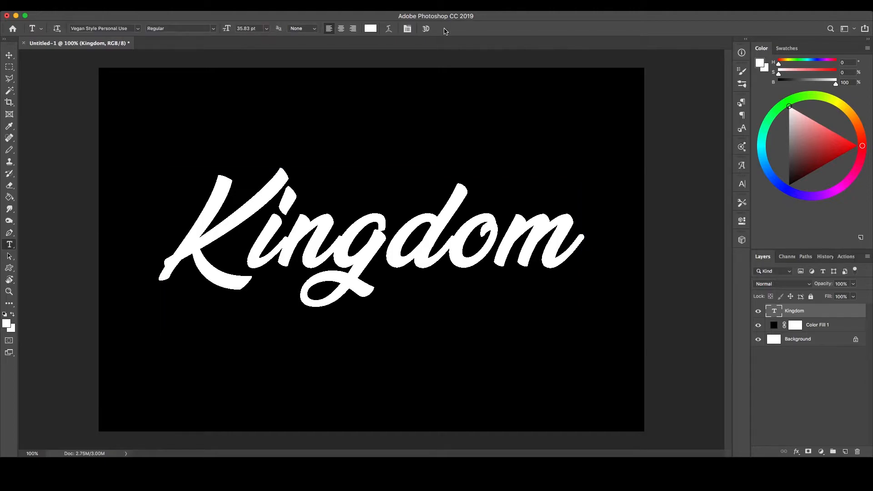
Try to slant the Kingdom text with a horizontal skew of about -8.9°, then undo the skew.
{"action": "key", "text": "super+t"}
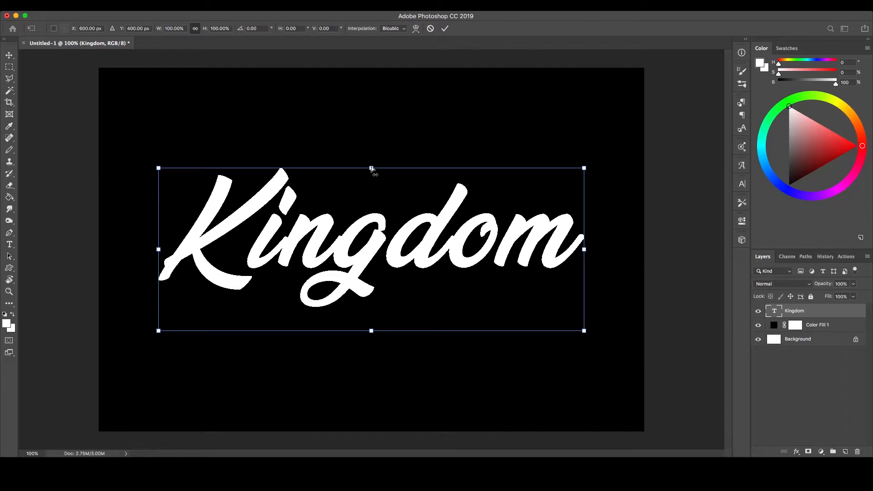
{"action": "left_click_drag", "start_coordinate": [374, 167], "coordinate": [397, 169]}
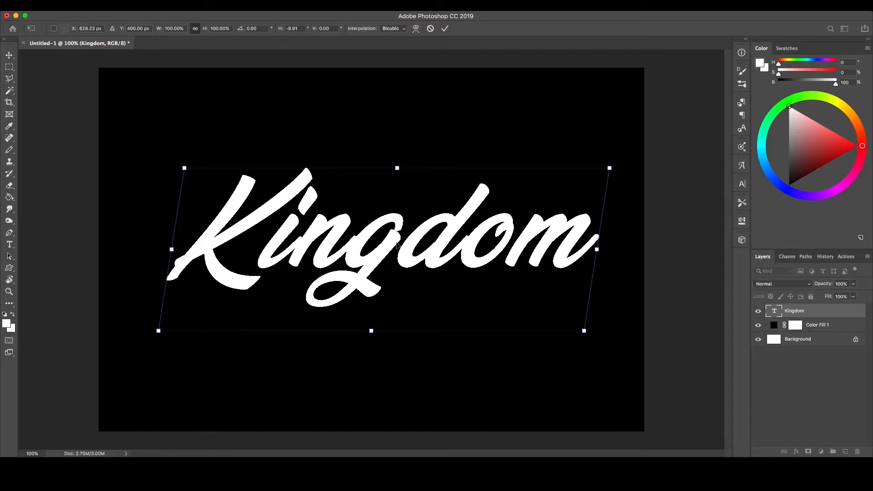
{"action": "key", "text": "super+z"}
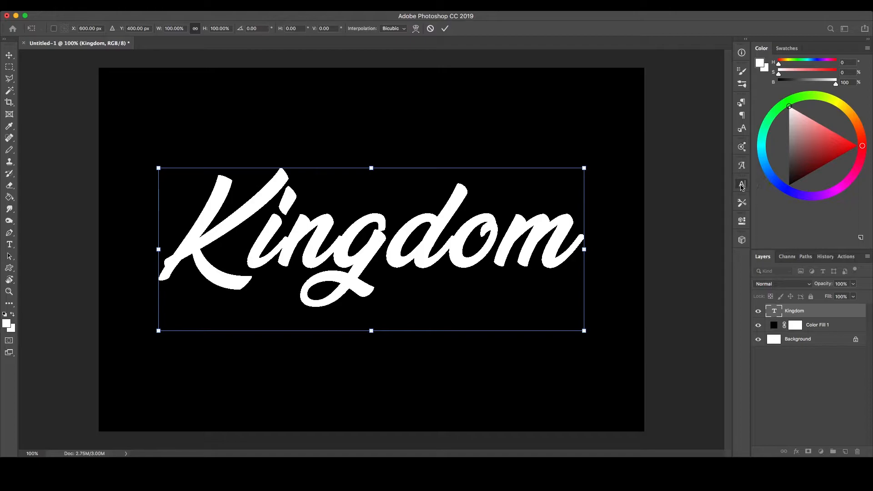
{"action": "left_click", "coordinate": [742, 184]}
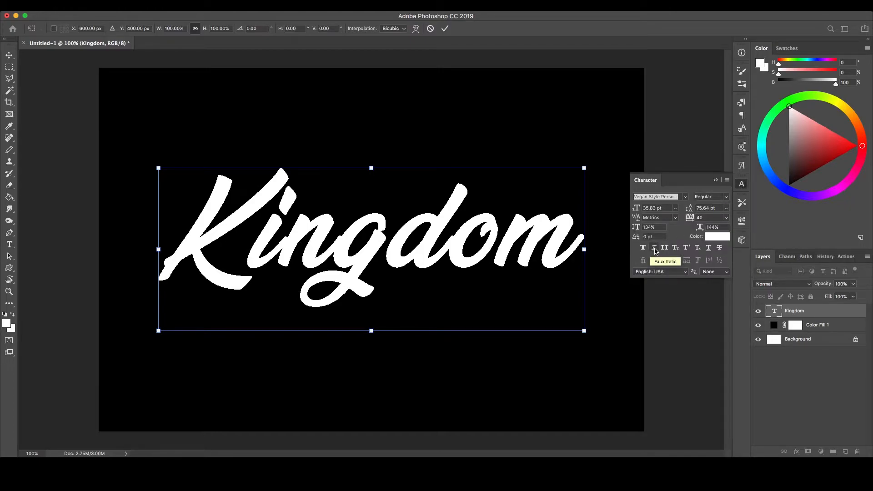
{"action": "left_click", "coordinate": [741, 186]}
{"action": "left_click", "coordinate": [289, 5]}
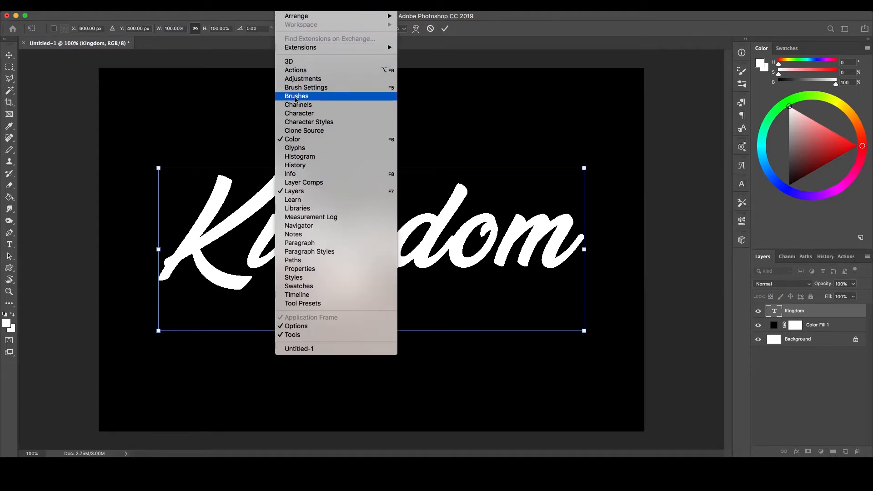
Skew the Kingdom text horizontally by about -6° so it slants to the right, and apply the transform.
{"action": "left_click", "coordinate": [371, 168]}
{"action": "left_click_drag", "start_coordinate": [371, 168], "coordinate": [390, 167]}
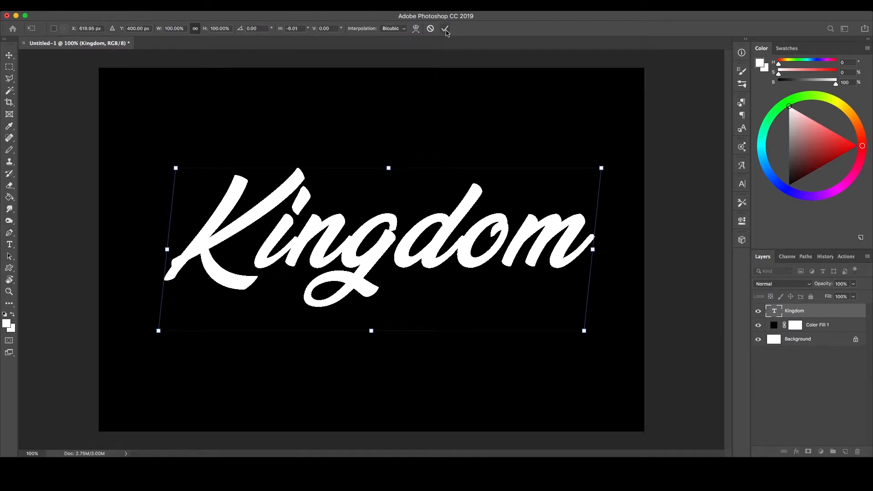
{"action": "left_click", "coordinate": [444, 28]}
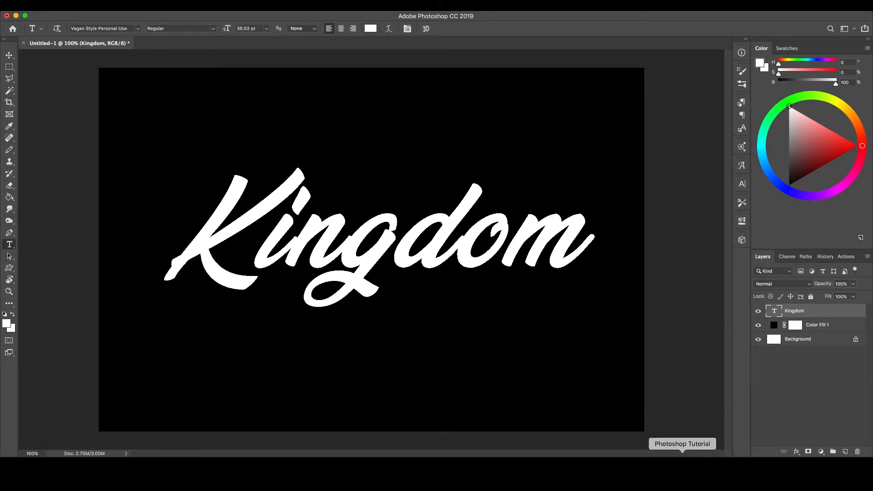
Place the Gradient image from the Photoshop Tutorial folder as a full-width band near the canvas's lower edge.
{"action": "left_click", "coordinate": [682, 459]}
{"action": "left_click_drag", "start_coordinate": [547, 136], "coordinate": [196, 393]}
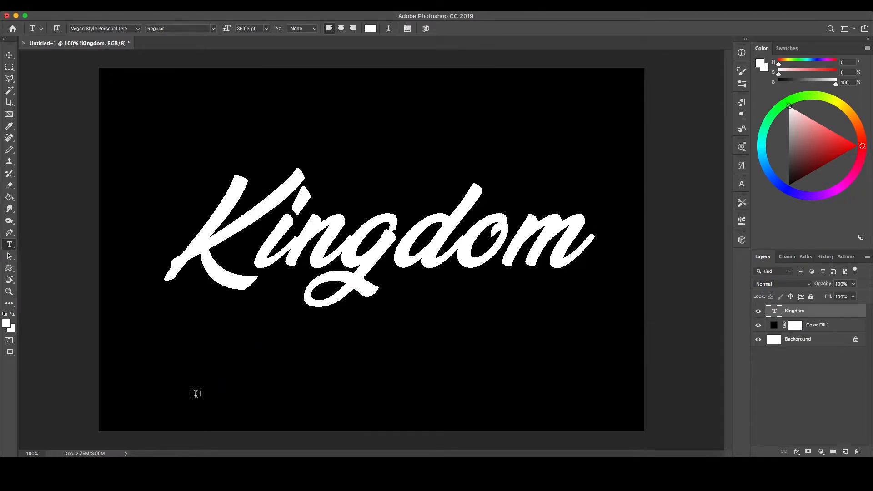
{"action": "left_click_drag", "start_coordinate": [516, 260], "coordinate": [517, 381]}
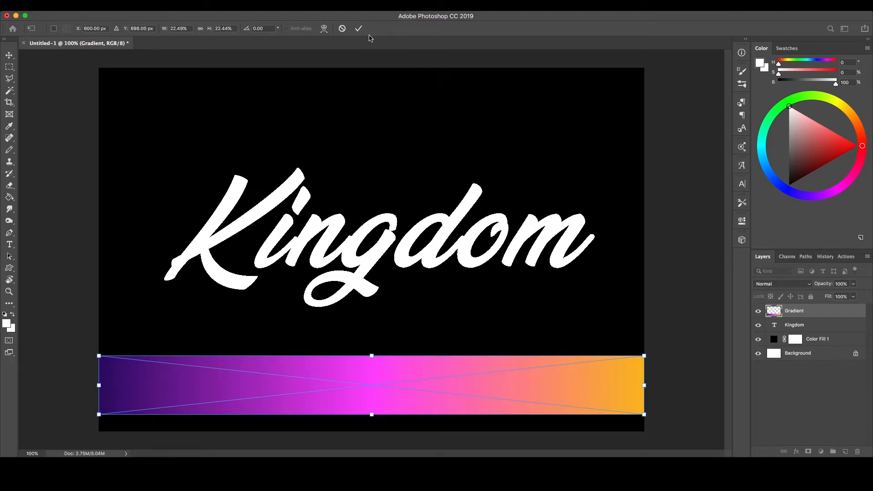
{"action": "left_click", "coordinate": [359, 29]}
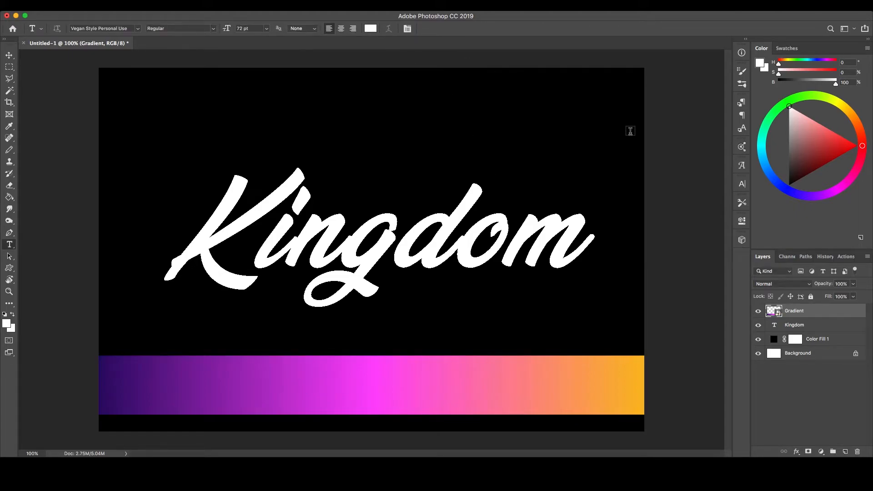
Add a Stroke layer style to the Kingdom text layer.
{"action": "left_click", "coordinate": [782, 325]}
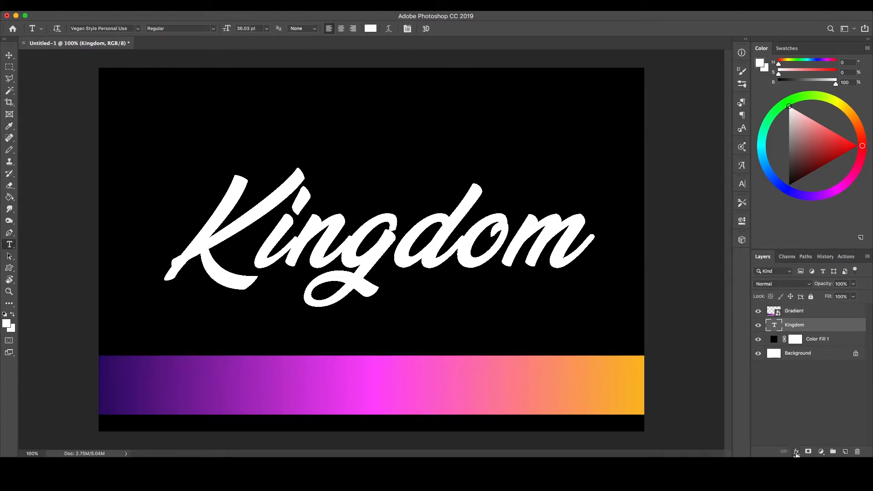
{"action": "left_click", "coordinate": [796, 452]}
{"action": "left_click", "coordinate": [796, 452]}
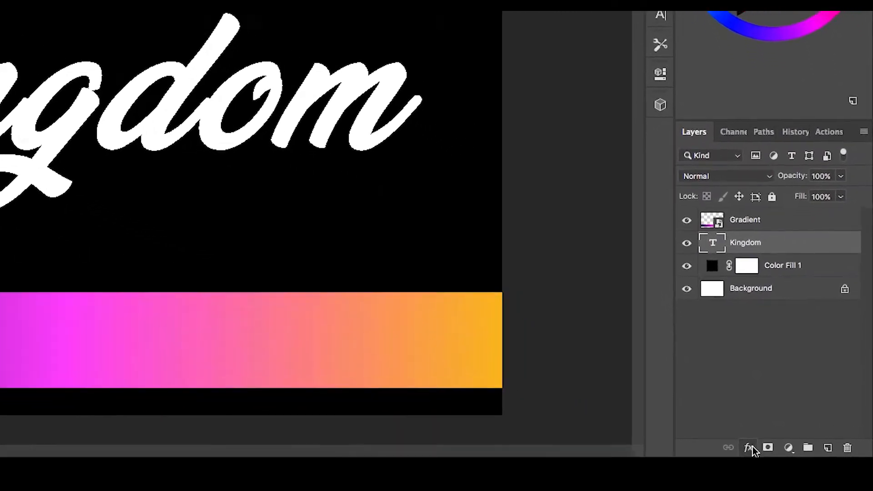
{"action": "left_click", "coordinate": [796, 452]}
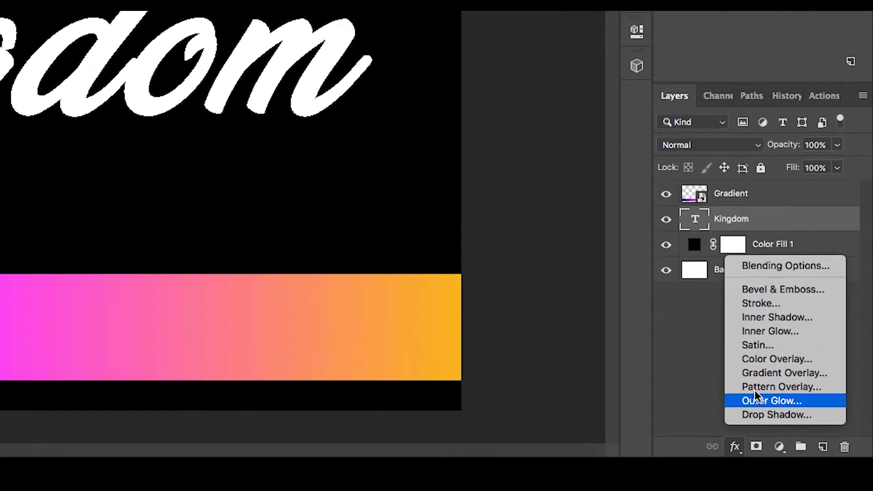
{"action": "left_click", "coordinate": [773, 304]}
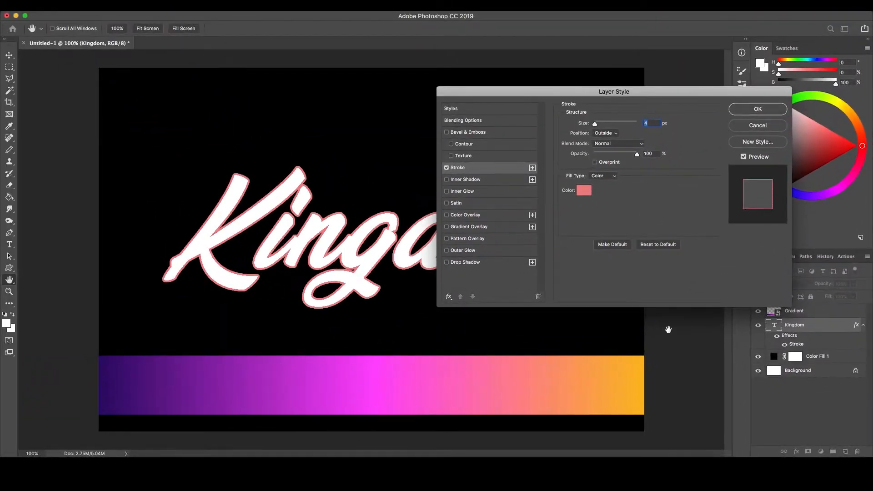
Give the stroke the orange sampled from the gradient's right end (fdbc21), size 3 px and Outside position, and apply it.
{"action": "left_click", "coordinate": [584, 190]}
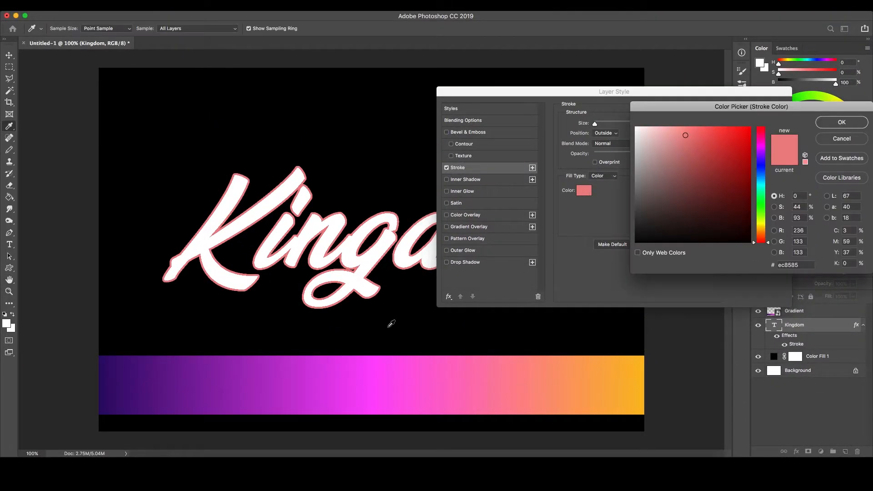
{"action": "left_click", "coordinate": [641, 385]}
{"action": "left_click", "coordinate": [792, 265]}
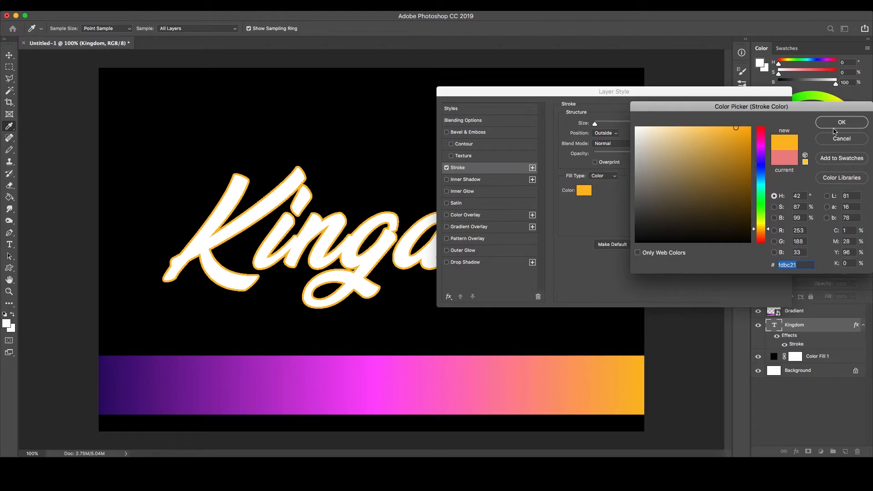
{"action": "left_click", "coordinate": [839, 124]}
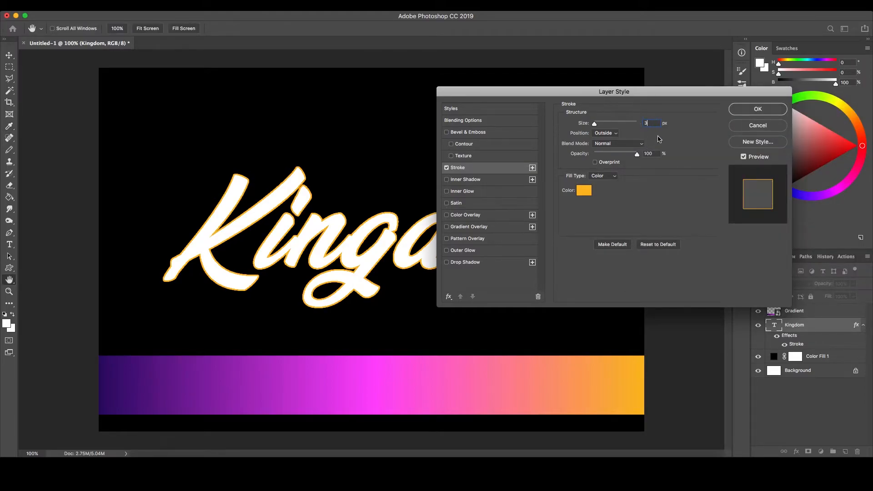
{"action": "left_click", "coordinate": [612, 134]}
{"action": "left_click", "coordinate": [612, 133]}
{"action": "left_click", "coordinate": [749, 109]}
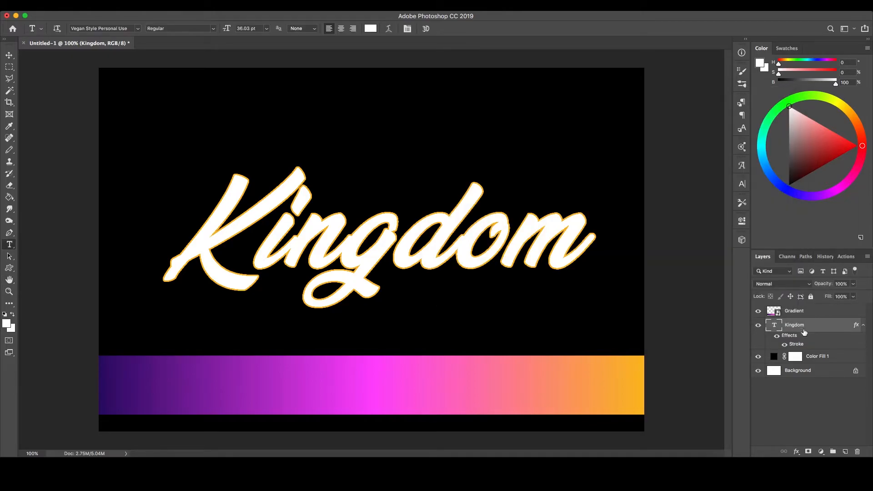
Duplicate the Kingdom text layer and move the original layer straight down about 0.11 cm beneath the copy.
{"action": "key", "text": "super+j"}
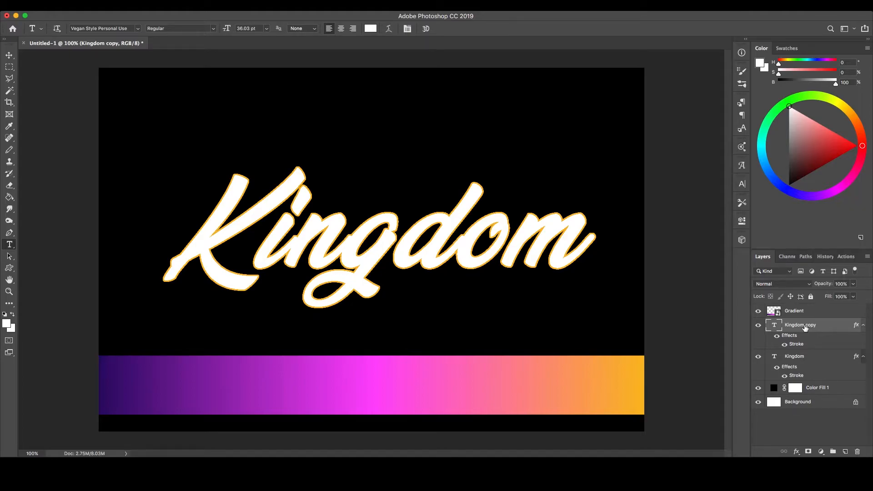
{"action": "left_click", "coordinate": [804, 360]}
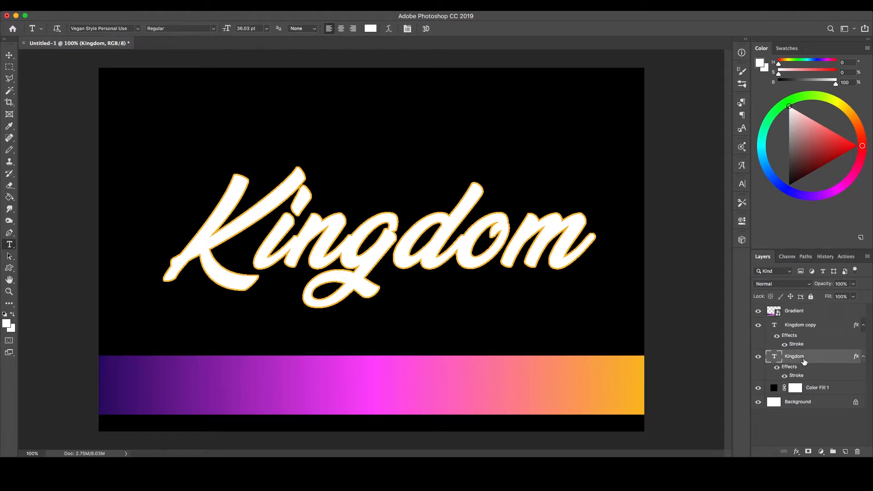
{"action": "key", "text": "super+t"}
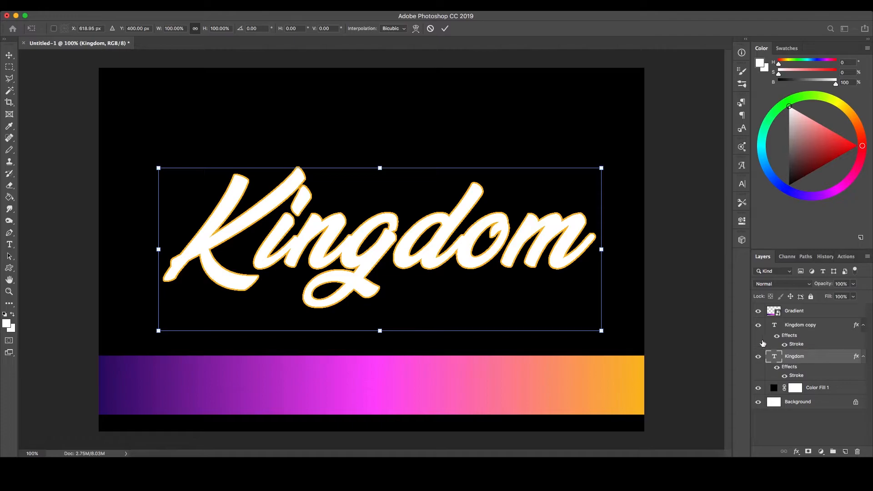
{"action": "left_click_drag", "start_coordinate": [477, 263], "coordinate": [474, 268]}
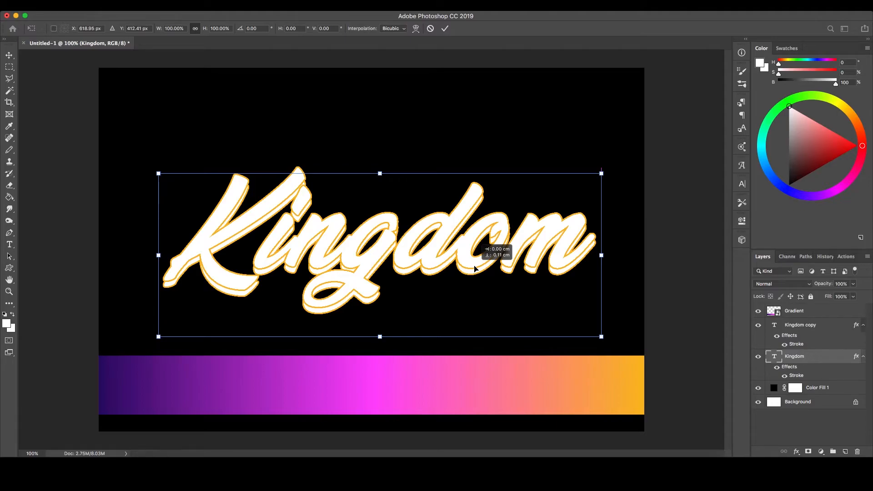
{"action": "key", "text": "Return"}
Change the original Kingdom layer's text colour to the stroke's orange (fdbc21).
{"action": "left_click", "coordinate": [371, 28]}
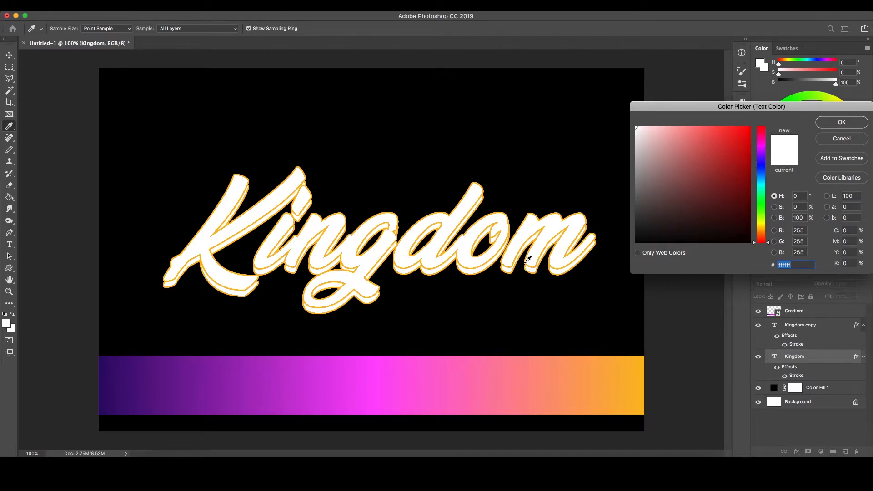
{"action": "left_click", "coordinate": [525, 265]}
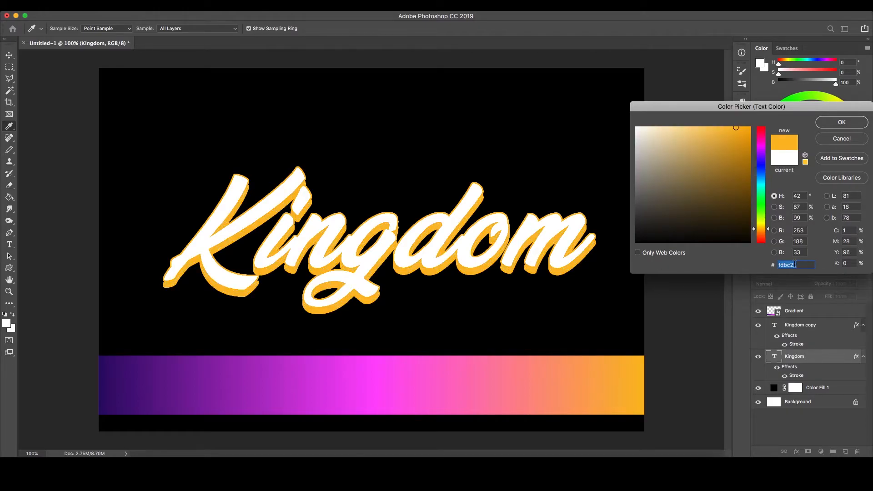
{"action": "left_click", "coordinate": [842, 123]}
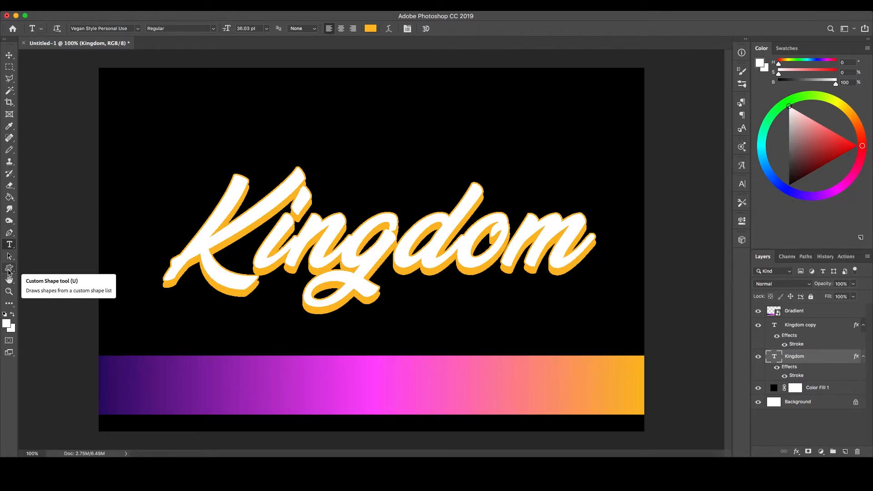
Set up the Rectangle tool in Shape mode with a fill sampled from the orange Kingdom text (fdbc21).
{"action": "left_click_drag", "start_coordinate": [9, 271], "coordinate": [46, 268]}
{"action": "left_click", "coordinate": [101, 28]}
{"action": "left_click", "coordinate": [143, 46]}
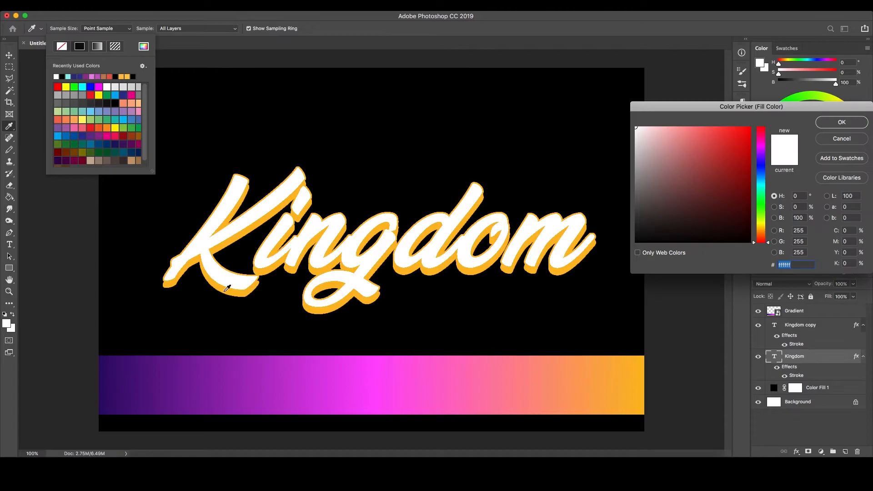
{"action": "left_click", "coordinate": [226, 287]}
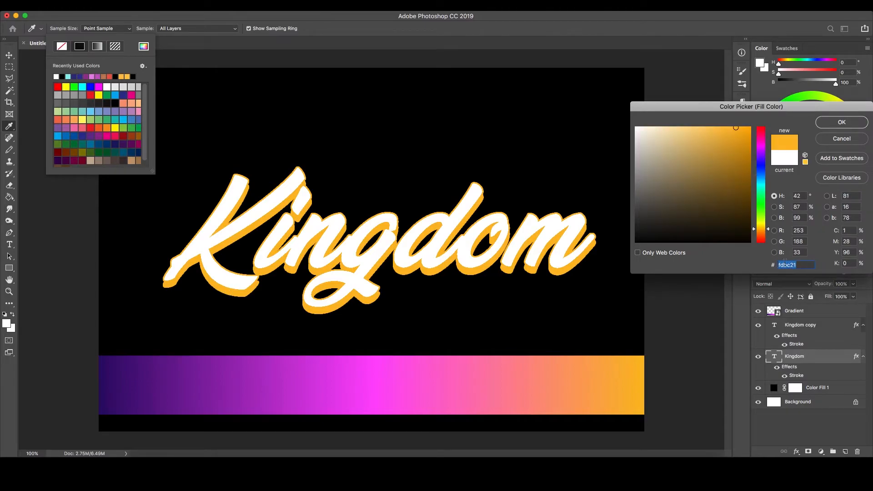
{"action": "left_click", "coordinate": [851, 120]}
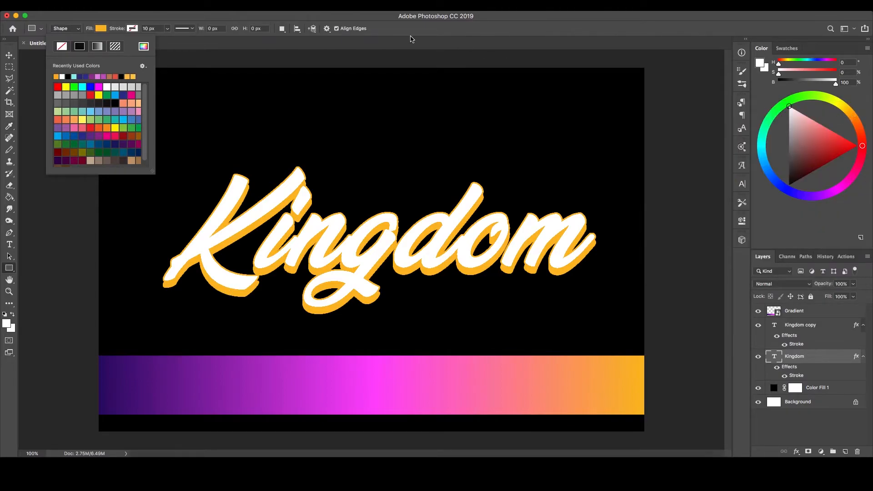
{"action": "left_click", "coordinate": [102, 29]}
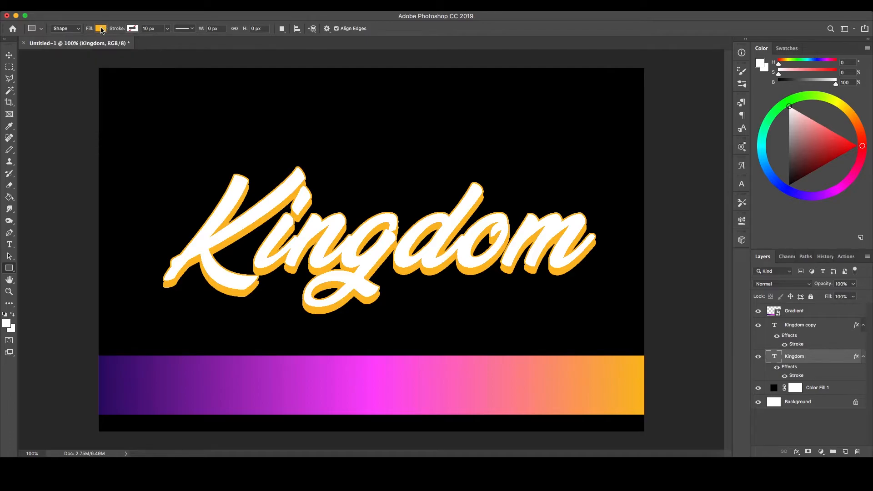
Using the Combine Shapes operation, draw small orange rectangles over the notches between the white K and its orange shadow.
{"action": "left_click", "coordinate": [282, 30]}
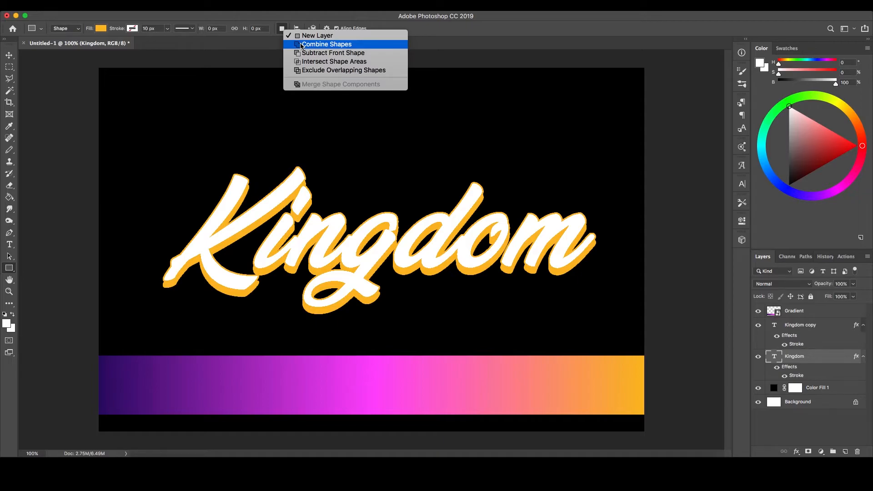
{"action": "left_click", "coordinate": [300, 45]}
{"action": "scroll", "coordinate": [146, 278], "scroll_direction": "up", "scroll_amount": 10}
{"action": "left_click_drag", "start_coordinate": [285, 246], "coordinate": [304, 298]}
{"action": "scroll", "coordinate": [268, 242], "scroll_direction": "down", "scroll_amount": 8}
{"action": "scroll", "coordinate": [400, 242], "scroll_direction": "up", "scroll_amount": 10}
{"action": "left_click_drag", "start_coordinate": [392, 245], "coordinate": [431, 332]}
{"action": "scroll", "coordinate": [427, 332], "scroll_direction": "down", "scroll_amount": 10}
{"action": "scroll", "coordinate": [337, 77], "scroll_direction": "up", "scroll_amount": 6}
{"action": "mouse_move", "coordinate": [324, 69]}
{"action": "left_mouse_down"}
{"action": "mouse_move", "coordinate": [357, 126]}
{"action": "mouse_move", "coordinate": [355, 100]}
{"action": "left_mouse_up"}
{"action": "key", "text": "super+z"}
{"action": "left_click_drag", "start_coordinate": [343, 78], "coordinate": [358, 122]}
{"action": "left_click_drag", "start_coordinate": [637, 69], "coordinate": [656, 114]}
{"action": "left_click_drag", "start_coordinate": [361, 454], "coordinate": [389, 455]}
{"action": "left_click_drag", "start_coordinate": [481, 156], "coordinate": [496, 205]}
{"action": "left_click_drag", "start_coordinate": [385, 215], "coordinate": [402, 261]}
{"action": "left_click_drag", "start_coordinate": [369, 279], "coordinate": [405, 341]}
Cover the notches between the white letters and orange shadow on the i, n and g with small rectangles.
{"action": "left_click", "coordinate": [715, 217]}
{"action": "left_click_drag", "start_coordinate": [728, 221], "coordinate": [716, 269]}
{"action": "left_click_drag", "start_coordinate": [350, 187], "coordinate": [375, 237]}
{"action": "left_click_drag", "start_coordinate": [345, 183], "coordinate": [383, 232]}
{"action": "left_click_drag", "start_coordinate": [355, 223], "coordinate": [349, 230]}
{"action": "left_click_drag", "start_coordinate": [208, 187], "coordinate": [188, 237]}
{"action": "scroll", "coordinate": [243, 177], "scroll_direction": "down", "scroll_amount": 5}
{"action": "left_click_drag", "start_coordinate": [460, 75], "coordinate": [476, 102]}
{"action": "left_click", "coordinate": [716, 217]}
{"action": "left_click_drag", "start_coordinate": [548, 265], "coordinate": [573, 285]}
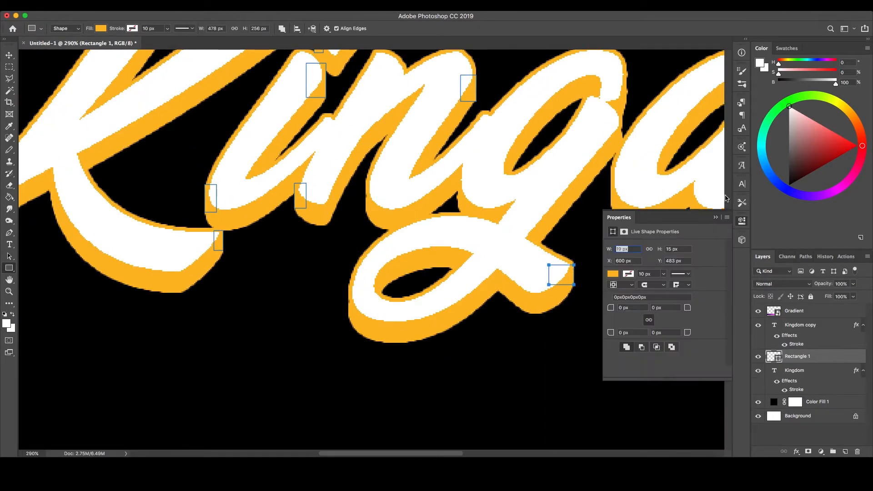
{"action": "left_click", "coordinate": [716, 218]}
{"action": "scroll", "coordinate": [716, 219], "scroll_direction": "left", "scroll_amount": 3}
{"action": "scroll", "coordinate": [716, 218], "scroll_direction": "right", "scroll_amount": 6}
{"action": "scroll", "coordinate": [715, 219], "scroll_direction": "up", "scroll_amount": 3}
{"action": "left_click_drag", "start_coordinate": [438, 237], "coordinate": [457, 271]}
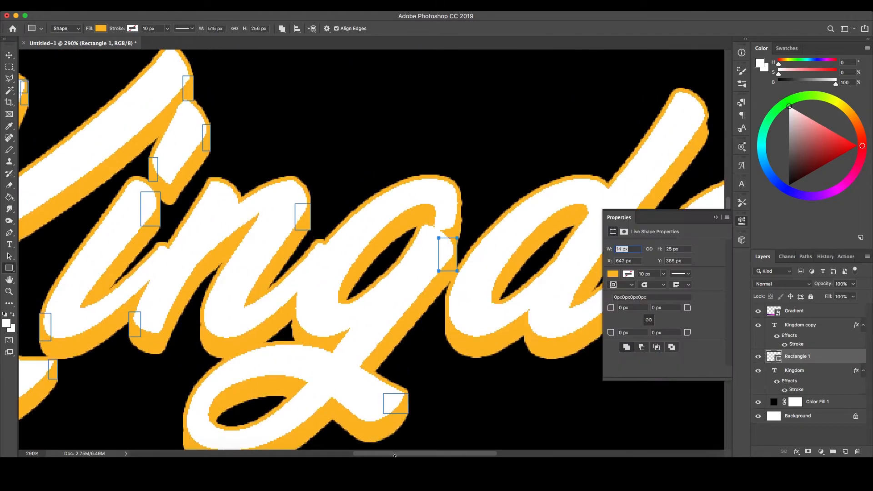
Add small orange rectangles over the remaining shadow notches on the d and m.
{"action": "scroll", "coordinate": [456, 270], "scroll_direction": "right", "scroll_amount": 10}
{"action": "left_click_drag", "start_coordinate": [436, 114], "coordinate": [451, 135]}
{"action": "mouse_move", "coordinate": [518, 312]}
{"action": "left_mouse_down"}
{"action": "mouse_move", "coordinate": [500, 340]}
{"action": "mouse_move", "coordinate": [448, 341]}
{"action": "left_mouse_up"}
{"action": "key", "text": "super+z"}
{"action": "scroll", "coordinate": [498, 335], "scroll_direction": "right", "scroll_amount": 8}
{"action": "scroll", "coordinate": [514, 281], "scroll_direction": "right", "scroll_amount": 3}
{"action": "left_click_drag", "start_coordinate": [473, 227], "coordinate": [484, 197]}
{"action": "scroll", "coordinate": [372, 448], "scroll_direction": "left", "scroll_amount": 10}
{"action": "scroll", "coordinate": [415, 224], "scroll_direction": "down", "scroll_amount": 8}
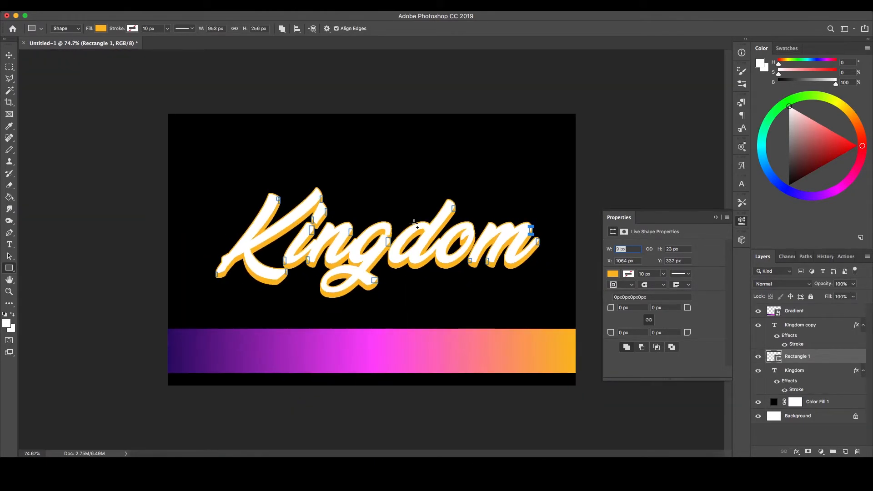
Set up the Pen tool in Shape mode with the orange fill fdbc21.
{"action": "left_click", "coordinate": [10, 233]}
{"action": "key", "text": "super+equal"}
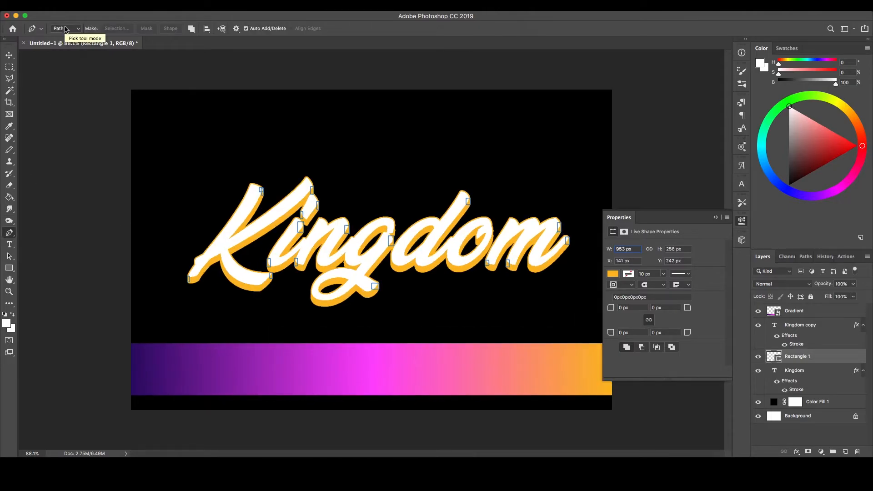
{"action": "left_click", "coordinate": [66, 28]}
{"action": "left_click", "coordinate": [67, 24]}
{"action": "left_click", "coordinate": [100, 28]}
{"action": "left_click", "coordinate": [144, 46]}
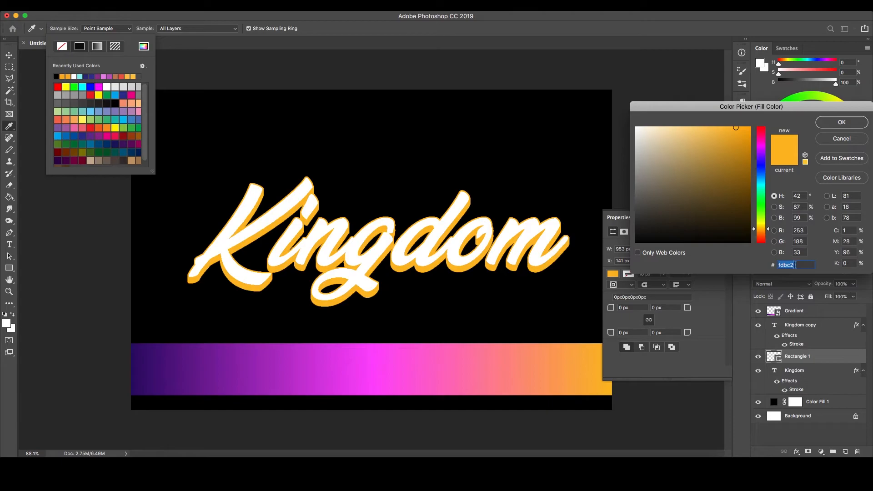
{"action": "left_click", "coordinate": [841, 123]}
{"action": "left_click", "coordinate": [142, 19]}
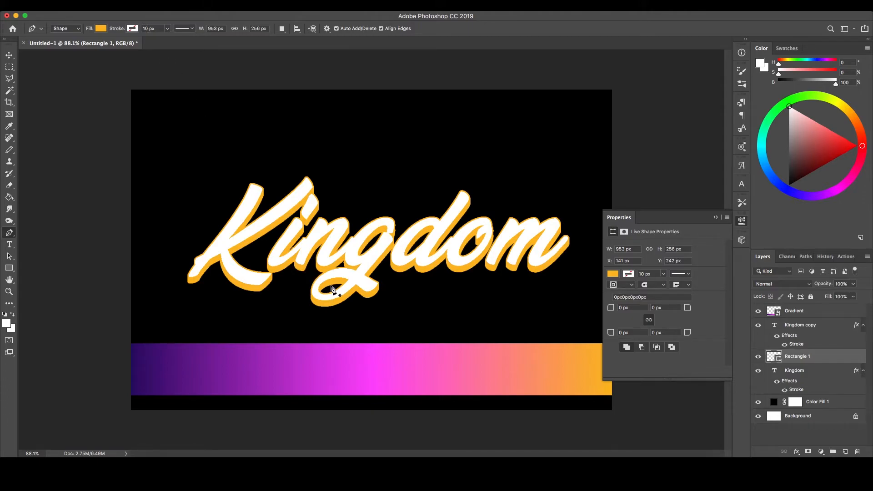
Draw an orange Pen shape covering the black opening inside the g's lower loop.
{"action": "scroll", "coordinate": [330, 294], "scroll_direction": "up", "scroll_amount": 5}
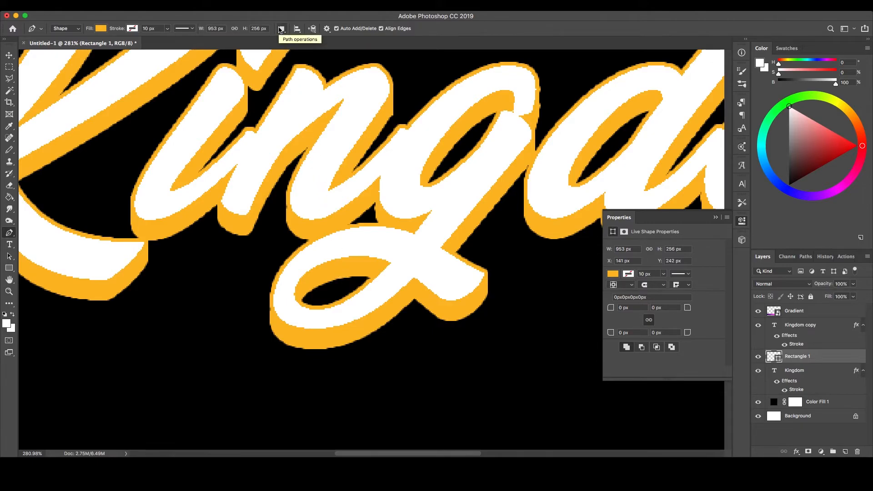
{"action": "left_click", "coordinate": [281, 29]}
{"action": "left_click", "coordinate": [296, 41]}
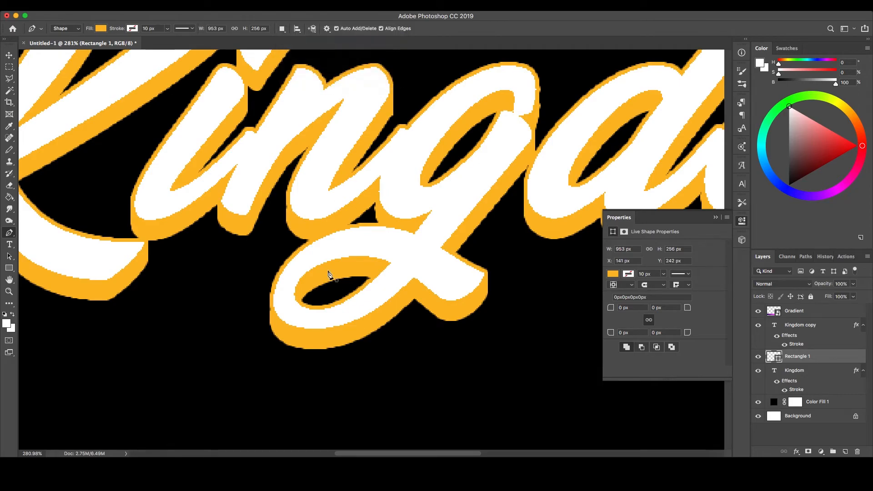
{"action": "left_click", "coordinate": [327, 266]}
{"action": "left_click", "coordinate": [298, 289]}
{"action": "left_click", "coordinate": [299, 314]}
{"action": "left_click", "coordinate": [335, 311]}
{"action": "left_click", "coordinate": [367, 299]}
{"action": "left_click", "coordinate": [380, 274]}
{"action": "left_click", "coordinate": [364, 266]}
Cover the black openings inside the bowls of the g, d and o with more orange Pen shapes.
{"action": "left_click", "coordinate": [361, 187]}
{"action": "left_click", "coordinate": [379, 190]}
{"action": "left_click", "coordinate": [417, 178]}
{"action": "left_click", "coordinate": [451, 116]}
{"action": "left_click", "coordinate": [456, 95]}
{"action": "left_click", "coordinate": [431, 93]}
{"action": "left_click", "coordinate": [396, 119]}
Fill the small gap between the n's base and the g's lower loop with an orange Pen shape.
{"action": "left_click_drag", "start_coordinate": [459, 453], "coordinate": [371, 454]}
{"action": "left_click", "coordinate": [434, 169]}
{"action": "left_click", "coordinate": [343, 221]}
{"action": "left_click", "coordinate": [358, 233]}
{"action": "left_click", "coordinate": [382, 233]}
{"action": "left_click", "coordinate": [390, 203]}
{"action": "scroll", "coordinate": [368, 220], "scroll_direction": "down", "scroll_amount": 10}
{"action": "scroll", "coordinate": [405, 257], "scroll_direction": "up", "scroll_amount": 1}
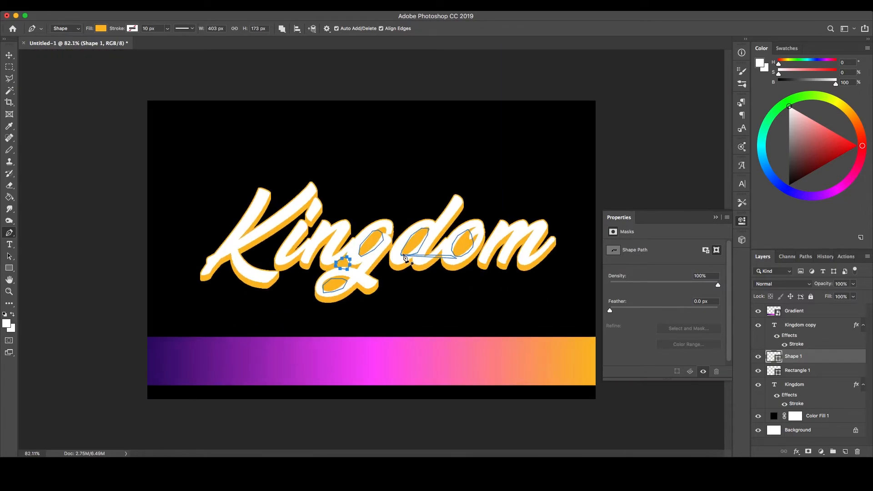
{"action": "left_click", "coordinate": [715, 217]}
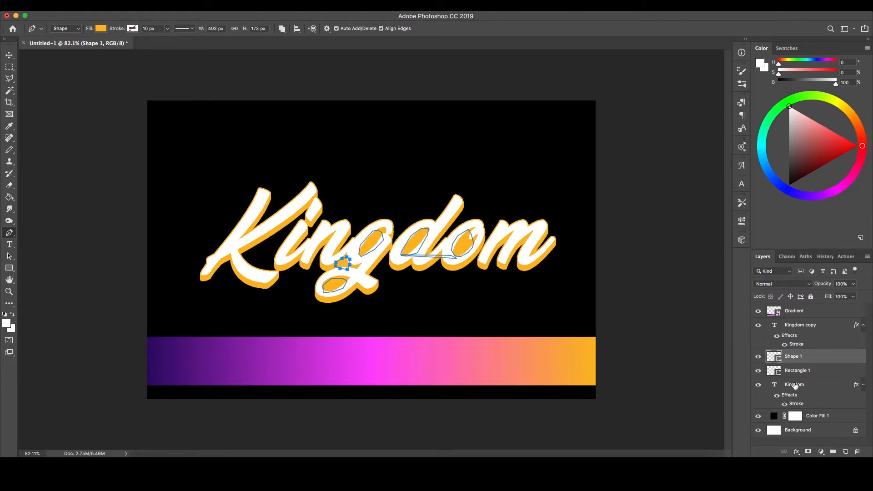
Group the Shape 1, Rectangle 1 and Kingdom layers as "Orange" with the orange colour label.
{"action": "left_click", "coordinate": [795, 386], "text": "shift"}
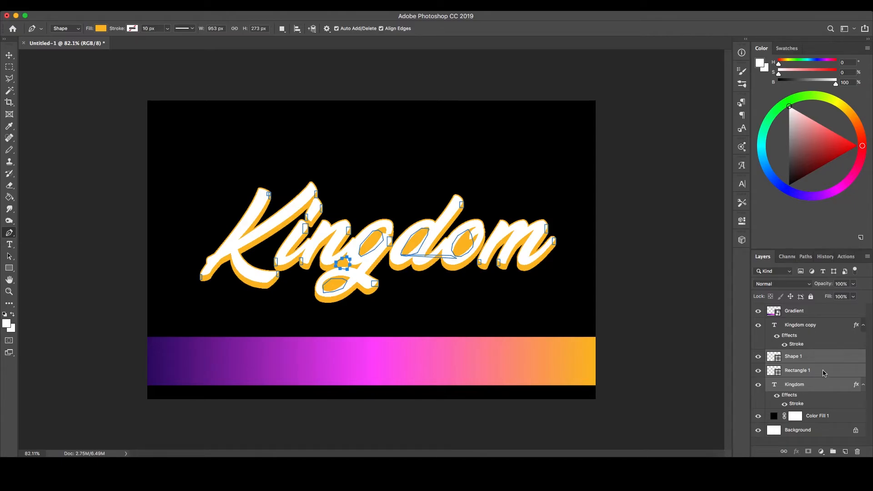
{"action": "right_click", "coordinate": [795, 386]}
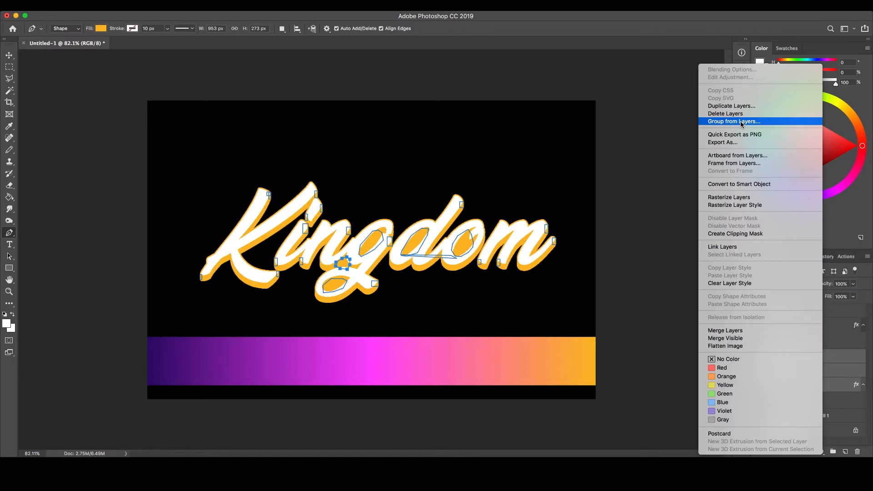
{"action": "left_click", "coordinate": [734, 121]}
{"action": "type", "text": "Orange"}
{"action": "left_click", "coordinate": [412, 222]}
{"action": "left_click", "coordinate": [400, 242]}
{"action": "left_click", "coordinate": [509, 211]}
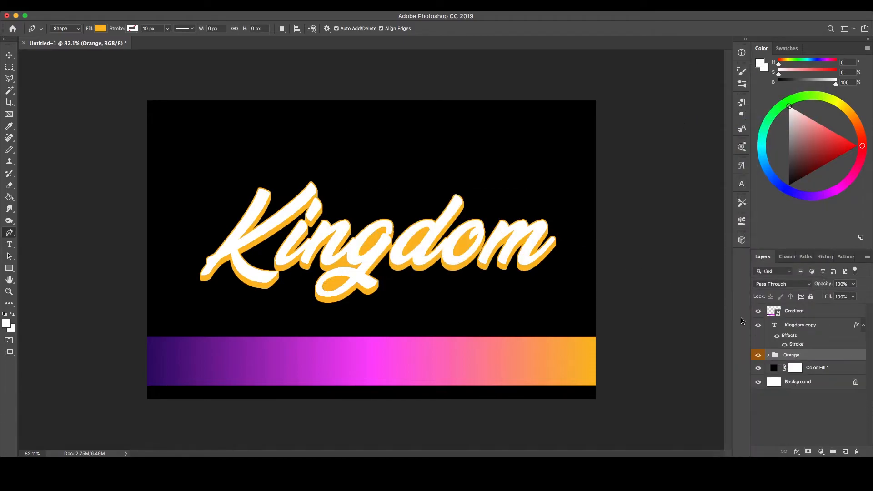
Duplicate the Orange group and nudge the original group about 12 px straight down beneath the copy.
{"action": "key", "text": "super+j"}
{"action": "left_click", "coordinate": [804, 367]}
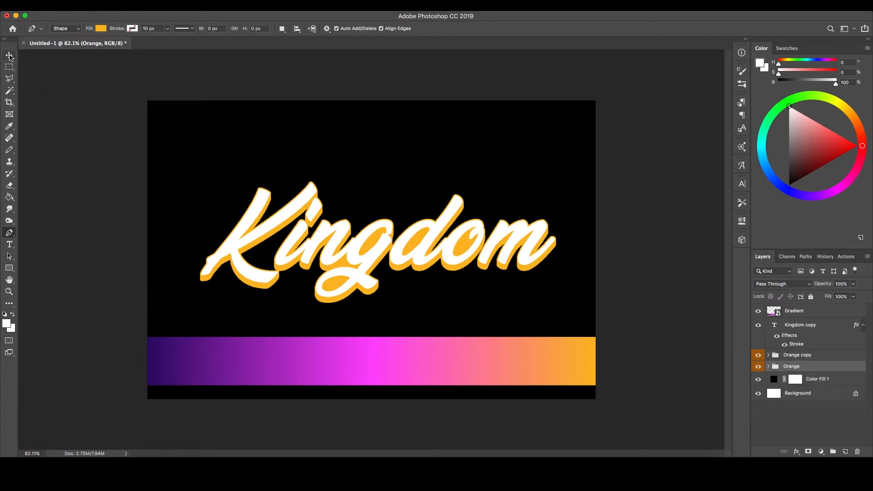
{"action": "left_click", "coordinate": [9, 55]}
{"action": "key", "text": "Down"}
{"action": "key", "text": "Down"}
{"action": "key", "text": "Down"}
{"action": "key", "text": "Down"}
{"action": "key", "text": "Down"}
{"action": "key", "text": "Down"}
{"action": "key", "text": "Down"}
{"action": "key", "text": "Down"}
{"action": "key", "text": "Down"}
{"action": "key", "text": "Down"}
{"action": "key", "text": "Down"}
{"action": "key", "text": "Down"}
{"action": "key", "text": "Down"}
{"action": "key", "text": "Down"}
{"action": "key", "text": "Down"}
{"action": "key", "text": "Down"}
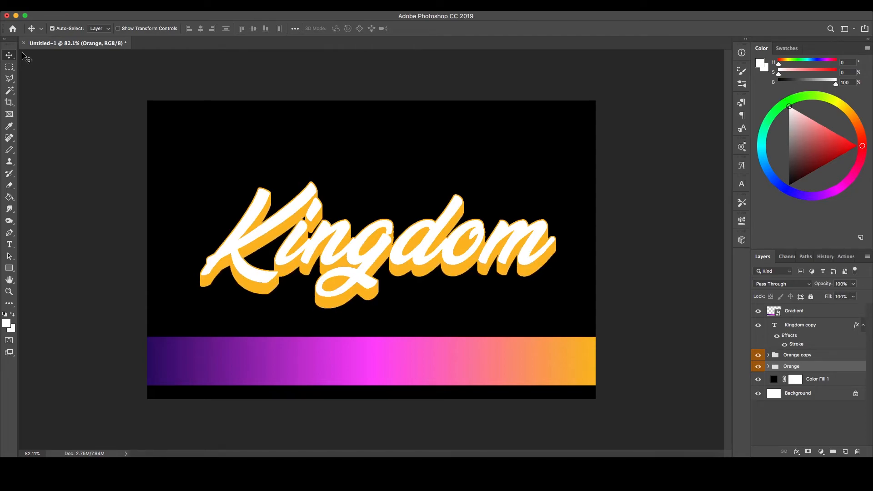
{"action": "key", "text": "Up"}
{"action": "key", "text": "Up"}
{"action": "key", "text": "Up"}
{"action": "key", "text": "Up"}
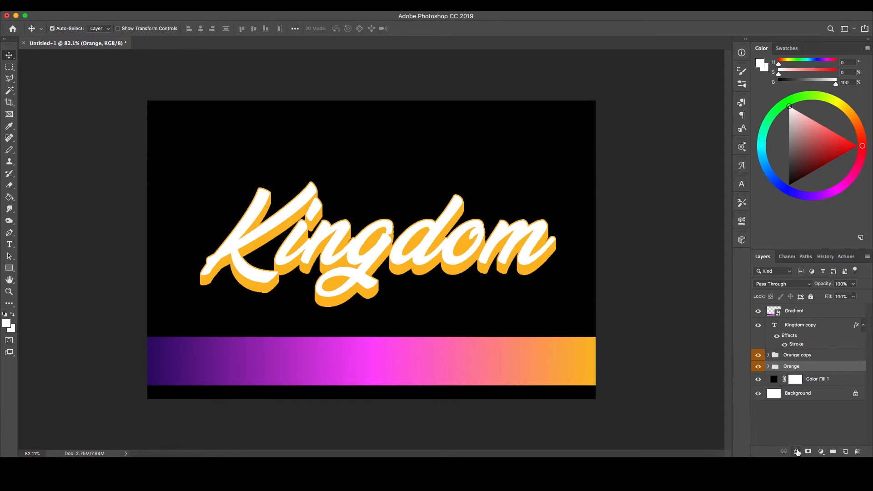
Add a Color Overlay to the lower Orange group using the salmon sampled from the gradient (fc9972).
{"action": "left_click", "coordinate": [797, 451]}
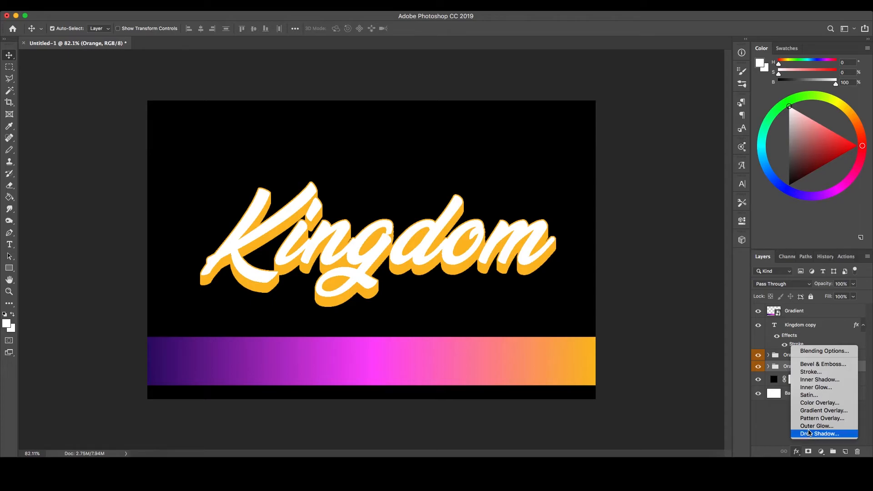
{"action": "left_click", "coordinate": [819, 403]}
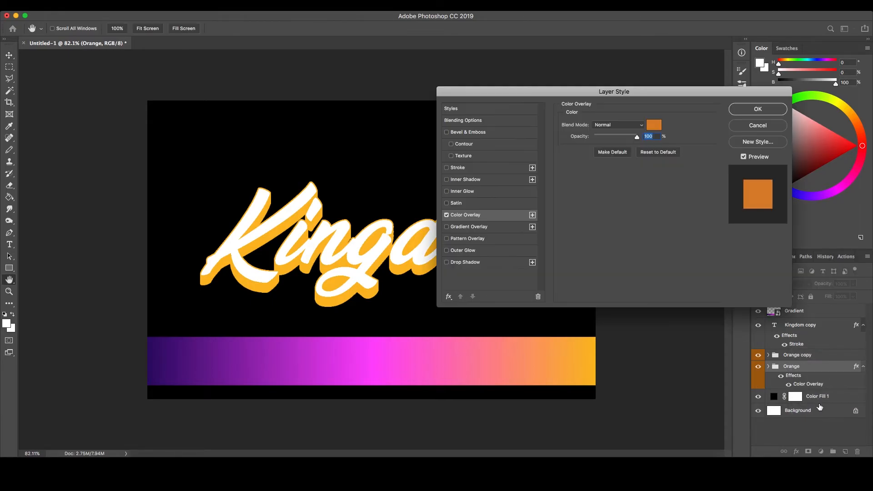
{"action": "left_click", "coordinate": [657, 128]}
{"action": "left_click_drag", "start_coordinate": [506, 357], "coordinate": [523, 365]}
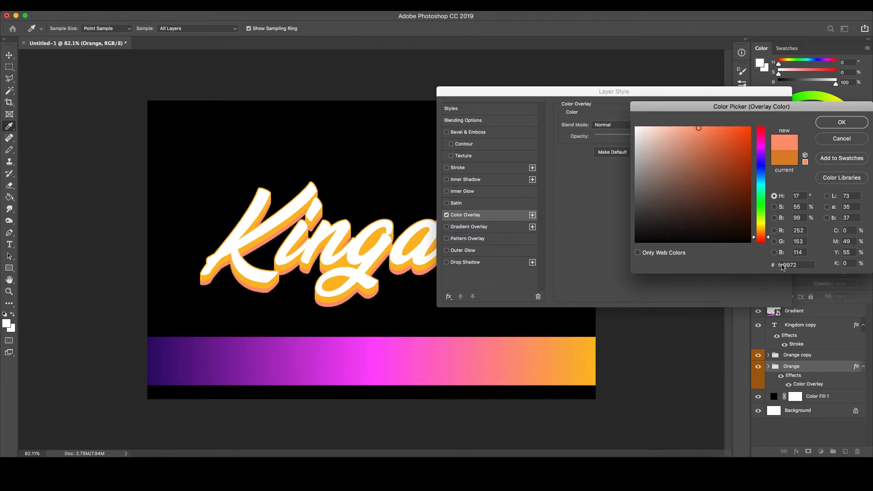
{"action": "key", "text": "Return"}
{"action": "left_click", "coordinate": [764, 109]}
Duplicate the salmon Orange group and nudge the original group further straight down.
{"action": "key", "text": "super+j"}
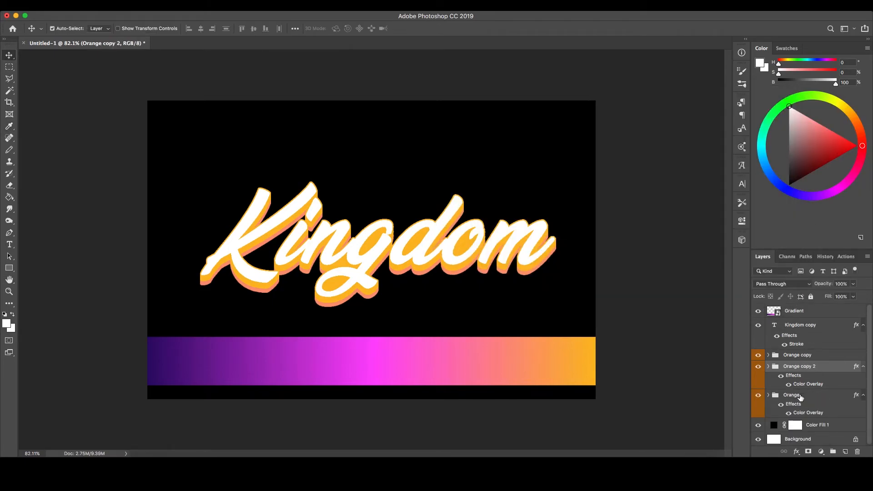
{"action": "left_click", "coordinate": [800, 396]}
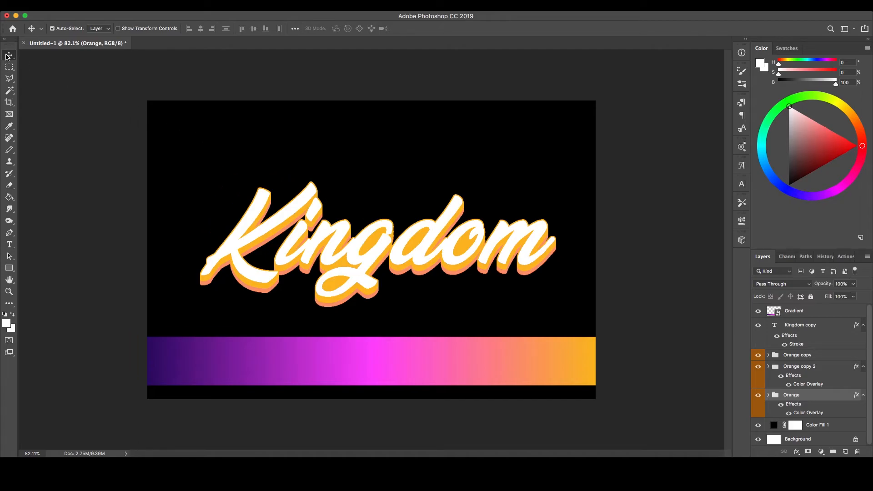
{"action": "key", "text": "Down"}
{"action": "key", "text": "Down"}
{"action": "key", "text": "Down"}
{"action": "key", "text": "Down"}
{"action": "key", "text": "Down"}
{"action": "key", "text": "Down"}
{"action": "key", "text": "Down"}
{"action": "key", "text": "Down"}
Change the bottom Orange group's Color Overlay to the pink sampled from just past the gradient's middle.
{"action": "left_click", "coordinate": [797, 452]}
{"action": "left_click", "coordinate": [820, 403]}
{"action": "left_click", "coordinate": [655, 125]}
{"action": "left_click_drag", "start_coordinate": [385, 367], "coordinate": [420, 368]}
{"action": "key", "text": "Return"}
{"action": "key", "text": "Return"}
Duplicate the pink Orange group and nudge the pink copy straight down to deepen the shadow.
{"action": "key", "text": "v"}
{"action": "key", "text": "ctrl+j"}
{"action": "key", "text": "Down"}
{"action": "key", "text": "Down"}
{"action": "key", "text": "Down"}
{"action": "key", "text": "Down"}
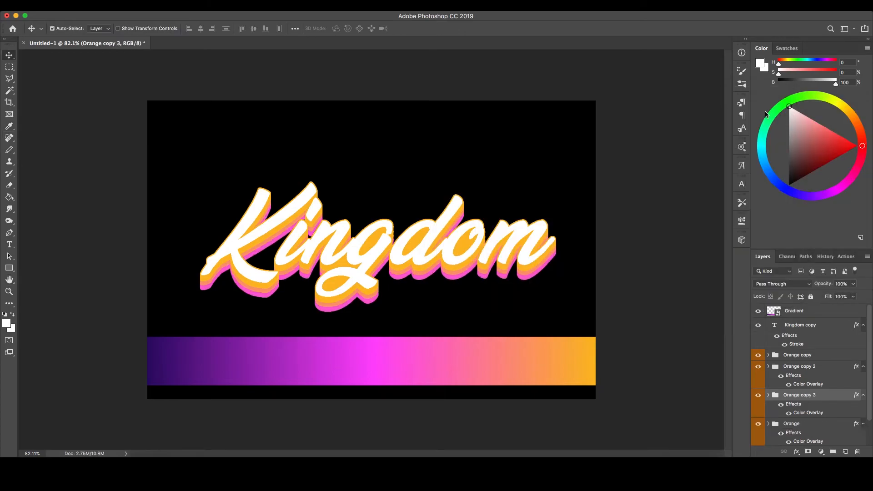
{"action": "key", "text": "Down"}
{"action": "key", "text": "Down"}
{"action": "key", "text": "Down"}
{"action": "key", "text": "Down"}
{"action": "key", "text": "Down"}
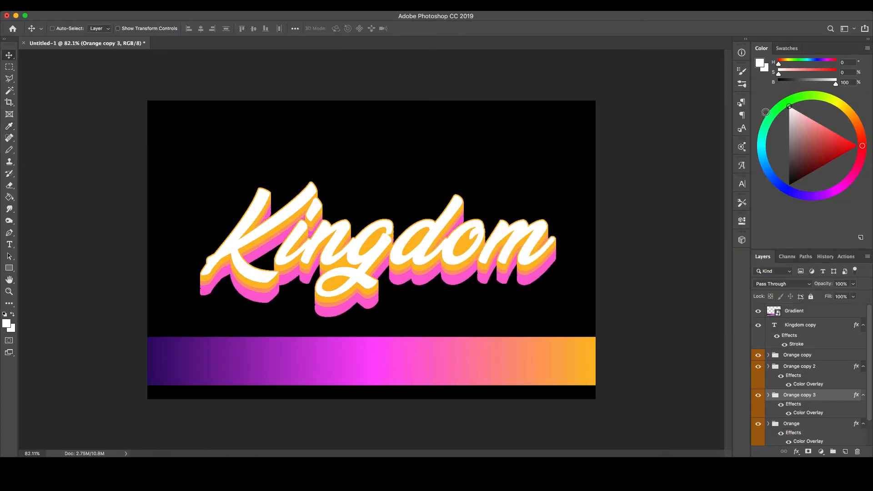
Try extending the stack with one more pink group copy nudged further down.
{"action": "key", "text": "Down"}
{"action": "key", "text": "Down"}
{"action": "key", "text": "Down"}
{"action": "key", "text": "Down"}
{"action": "key", "text": "Down"}
{"action": "key", "text": "Down"}
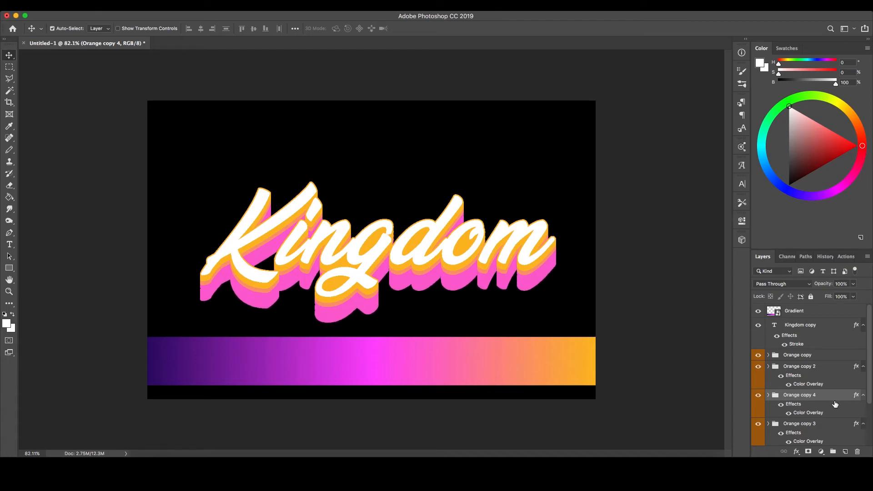
Recolour Orange copy 4's overlay with dark purple sampled from the gradient's left end, and delete that group.
{"action": "left_click", "coordinate": [820, 423]}
{"action": "left_click", "coordinate": [799, 395]}
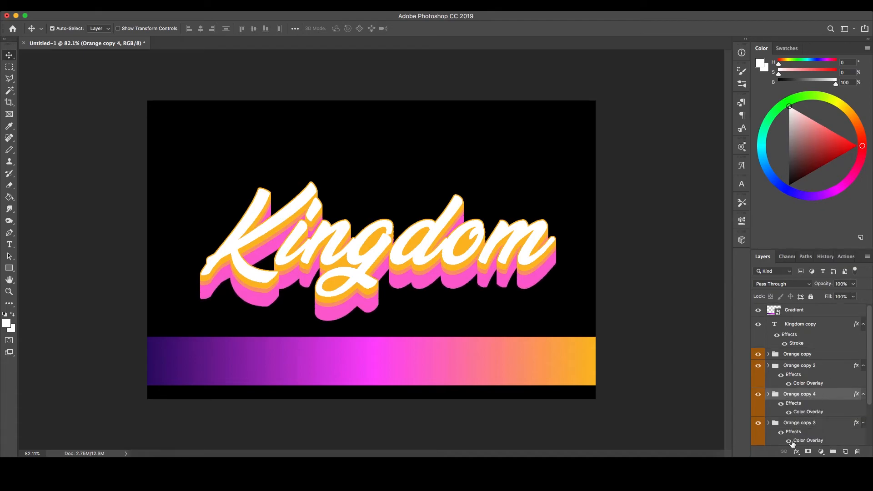
{"action": "left_click", "coordinate": [168, 360]}
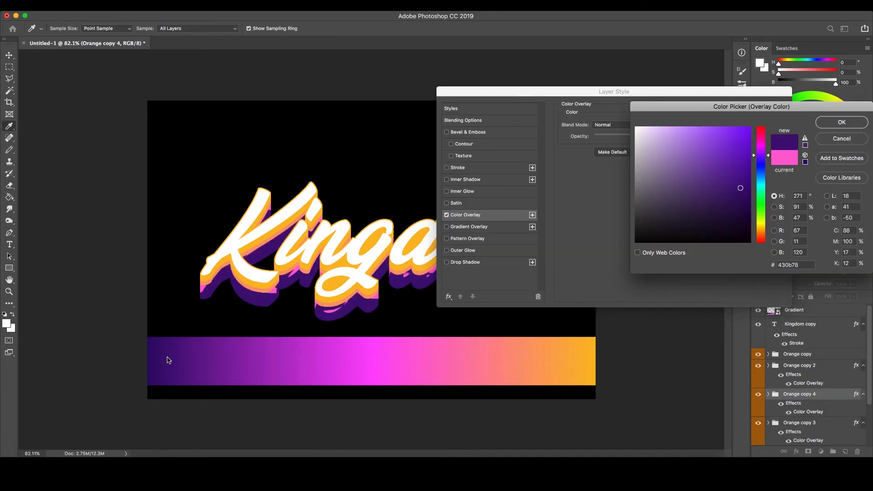
{"action": "left_click", "coordinate": [163, 364]}
{"action": "left_click", "coordinate": [842, 123]}
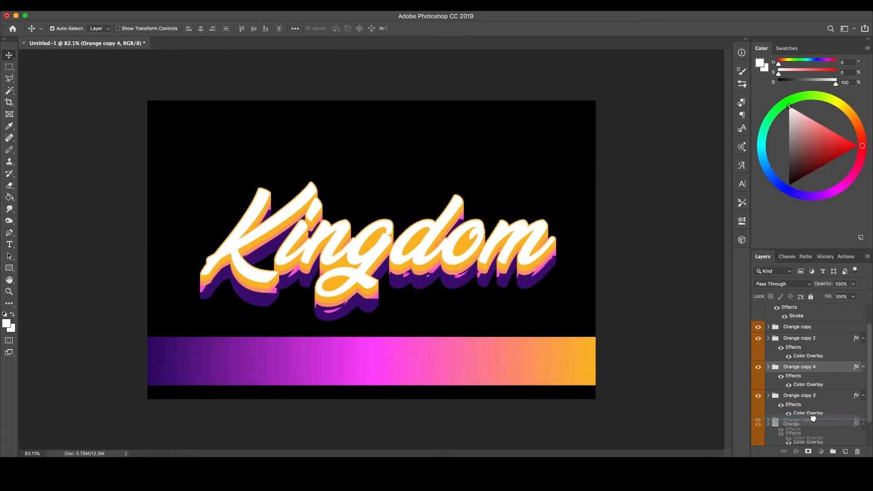
{"action": "key", "text": "Delete"}
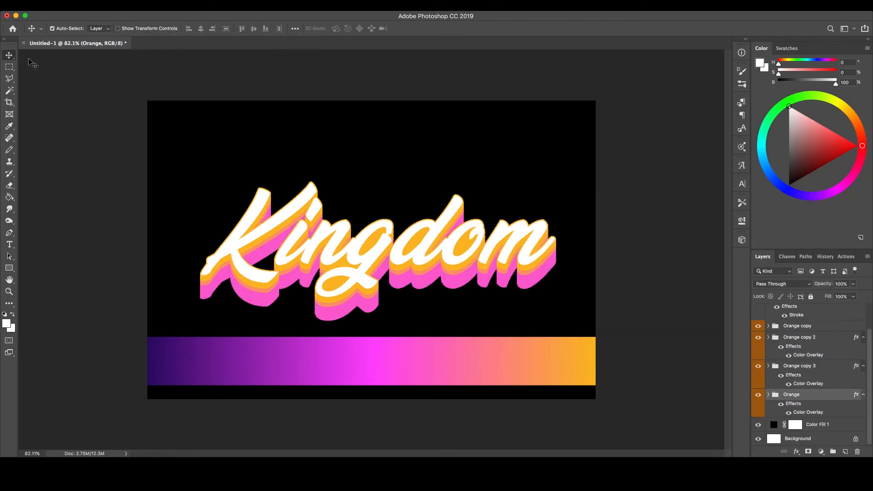
Select the Orange copy 2 group and hide the bottom Orange group to check the pink layers.
{"action": "scroll", "coordinate": [800, 343], "scroll_direction": "up", "scroll_amount": 2}
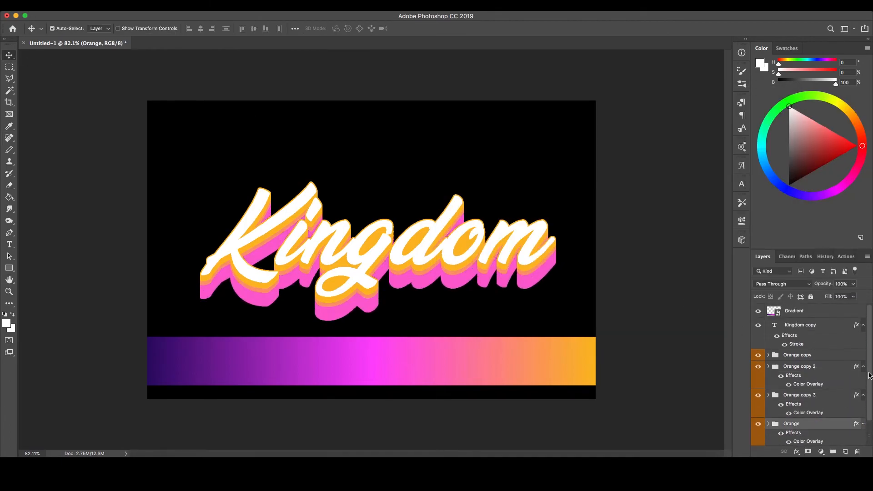
{"action": "left_click", "coordinate": [823, 354]}
{"action": "left_click", "coordinate": [758, 411]}
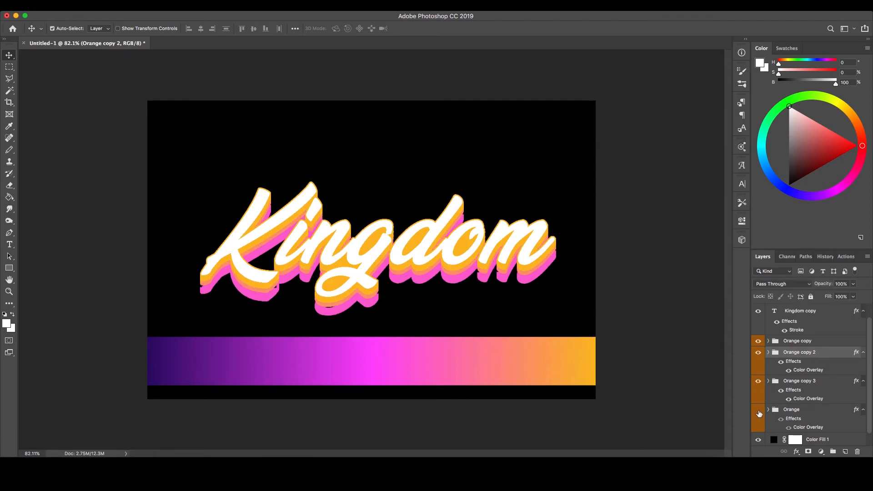
Show the bottom Orange group again, duplicate it, and nudge the lower group straight down to deepen the pink shadow.
{"action": "left_click", "coordinate": [758, 411]}
{"action": "left_click", "coordinate": [811, 412]}
{"action": "key", "text": "super+j"}
{"action": "left_click", "coordinate": [811, 438]}
{"action": "key", "text": "Down"}
{"action": "key", "text": "Down"}
{"action": "key", "text": "Down"}
{"action": "key", "text": "Down"}
{"action": "key", "text": "Down"}
{"action": "key", "text": "Down"}
{"action": "key", "text": "Down"}
{"action": "key", "text": "Down"}
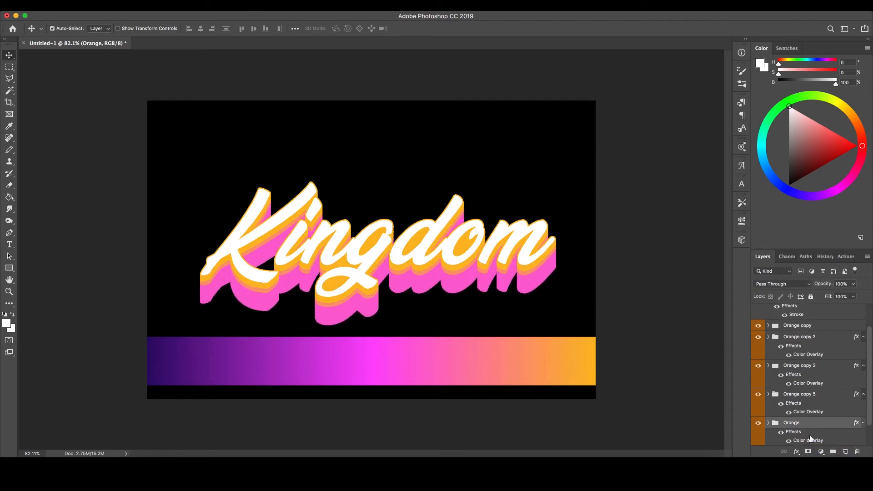
Recolour the bottom Orange group's Color Overlay with dark purple sampled from the gradient's left end.
{"action": "left_click", "coordinate": [797, 452]}
{"action": "left_click", "coordinate": [820, 403]}
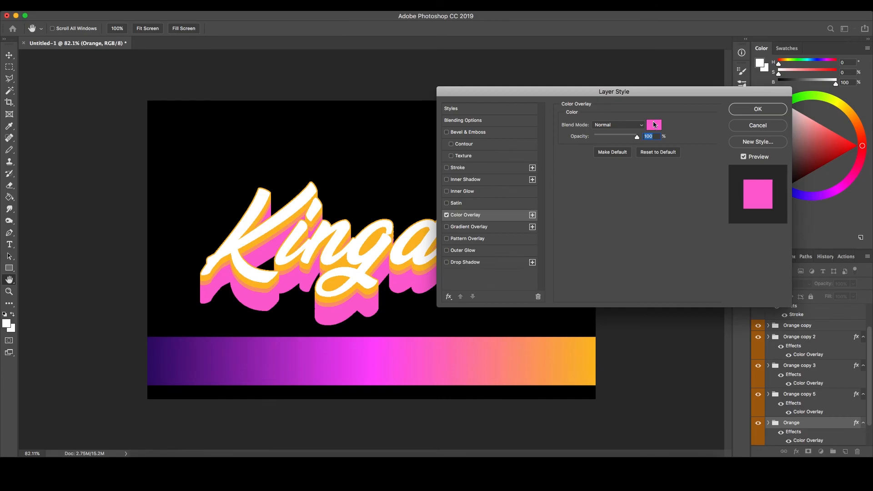
{"action": "left_click", "coordinate": [655, 126]}
{"action": "left_click", "coordinate": [154, 369]}
{"action": "left_click", "coordinate": [844, 123]}
{"action": "left_click", "coordinate": [769, 111]}
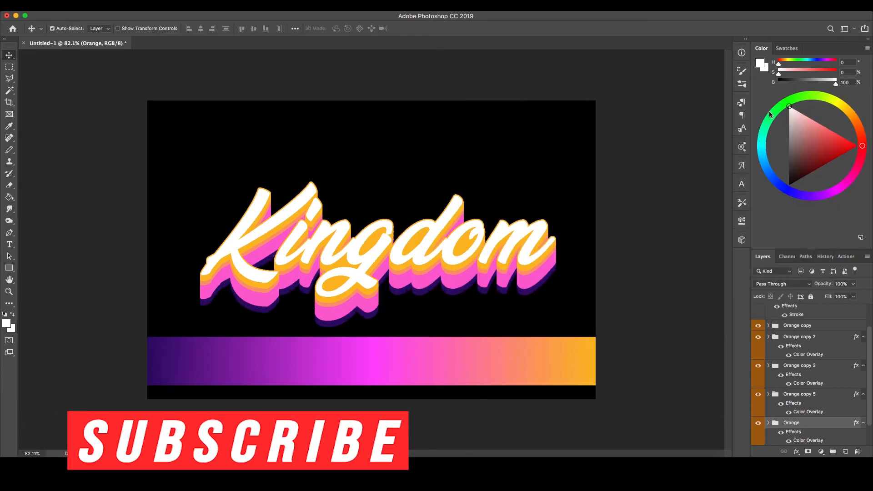
Duplicate the purple Orange group and nudge the bottom one further down to thicken the purple shadow.
{"action": "key", "text": "Down"}
{"action": "key", "text": "Down"}
{"action": "key", "text": "Down"}
{"action": "key", "text": "super+j"}
{"action": "scroll", "coordinate": [814, 398], "scroll_direction": "down", "scroll_amount": 3}
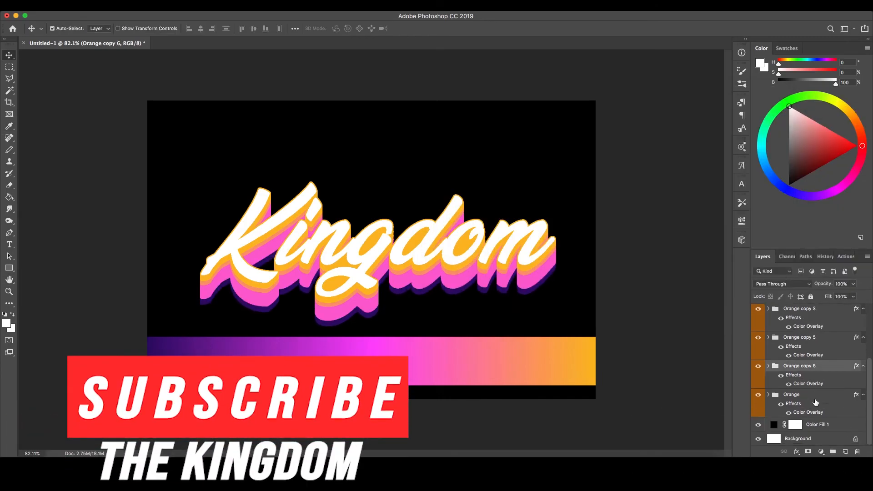
{"action": "left_click", "coordinate": [815, 396]}
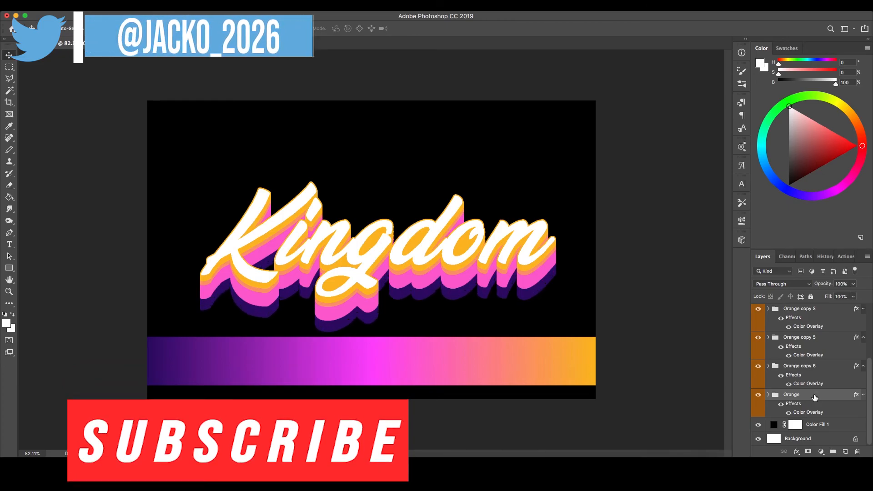
Hide the Gradient layer so only the lettering remains on the black background.
{"action": "scroll", "coordinate": [870, 434], "scroll_direction": "up", "scroll_amount": 5}
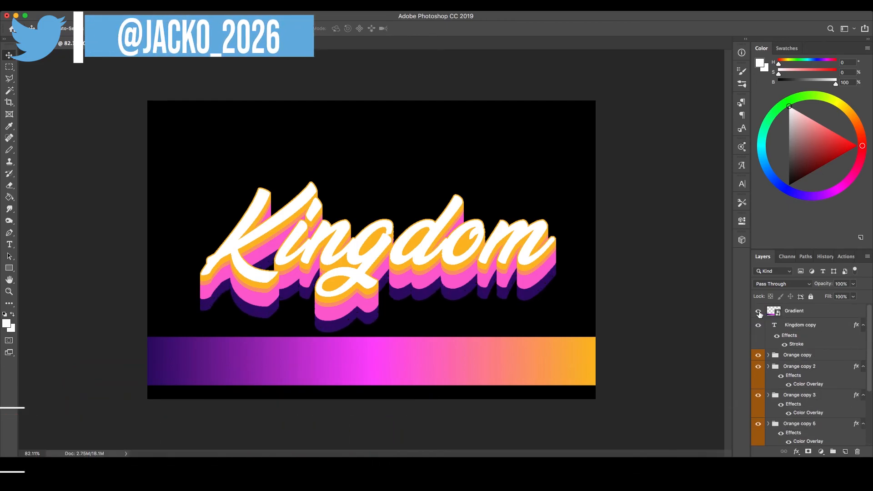
{"action": "left_click", "coordinate": [759, 311]}
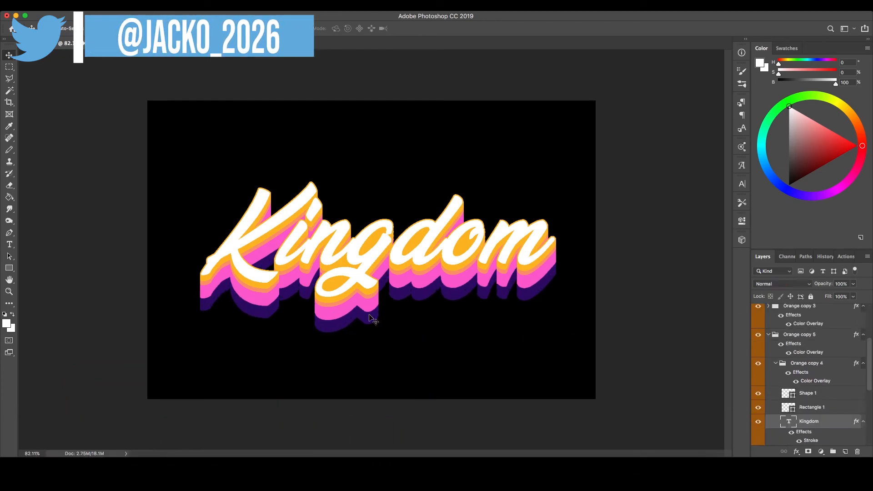
Duplicate the Kingdom text layer inside the salmon group and nudge the copy down to thicken the salmon band.
{"action": "key", "text": "ctrl+j"}
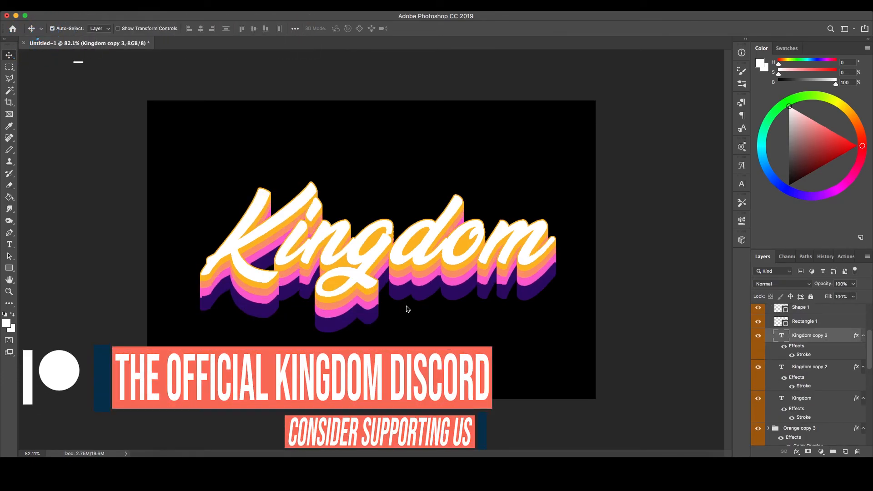
{"action": "key", "text": "shift+Down"}
{"action": "key", "text": "shift+Down"}
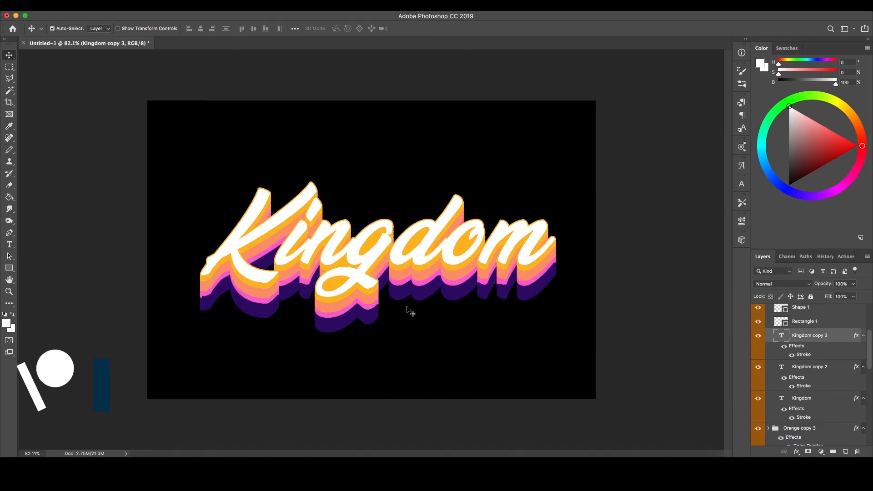
{"action": "left_click", "coordinate": [348, 317]}
{"action": "left_click", "coordinate": [348, 317]}
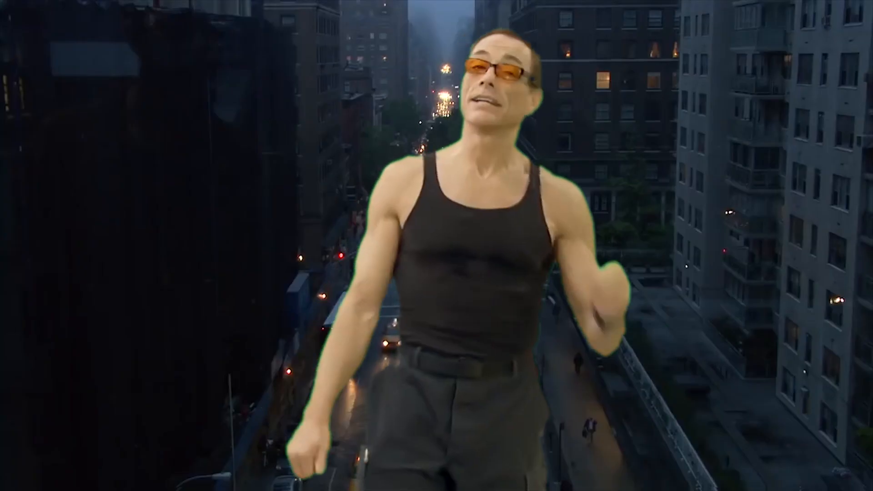